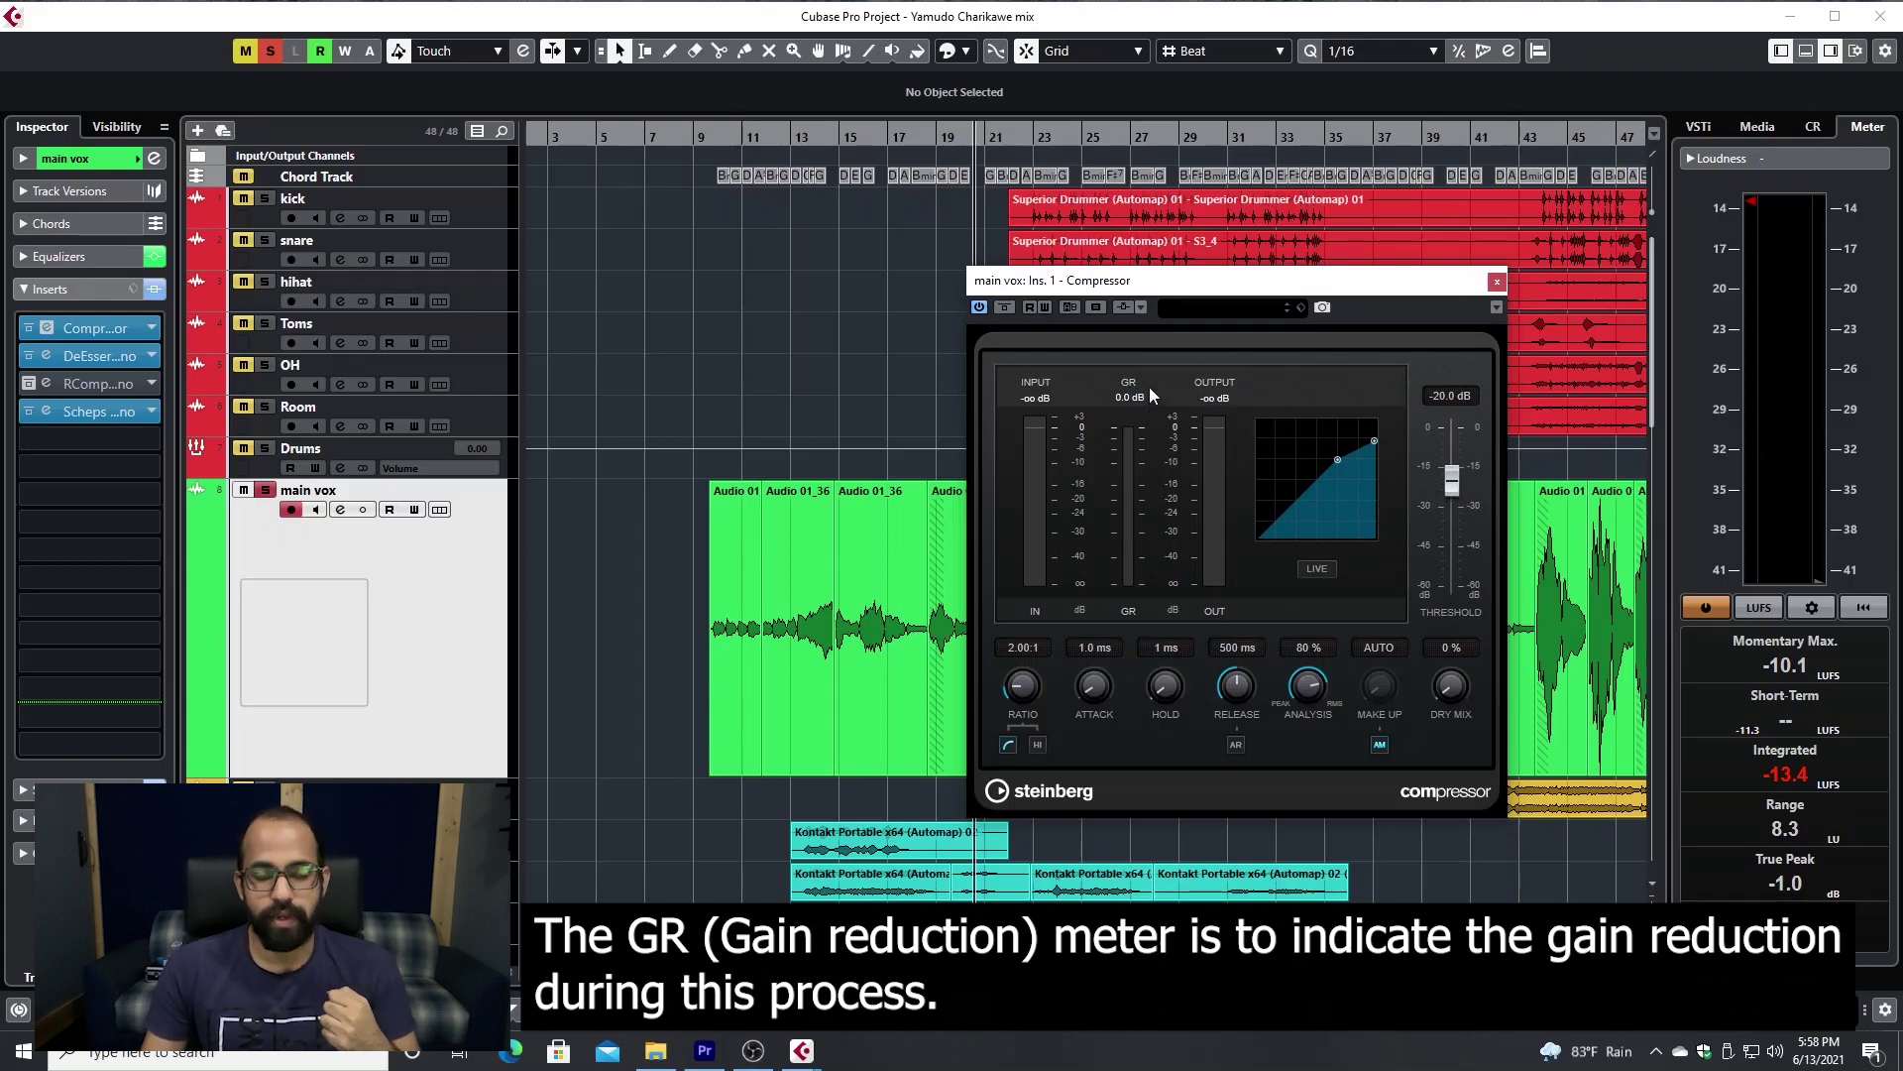
Play the main vox and raise the compressor's threshold to -12.7 dB
key(space)
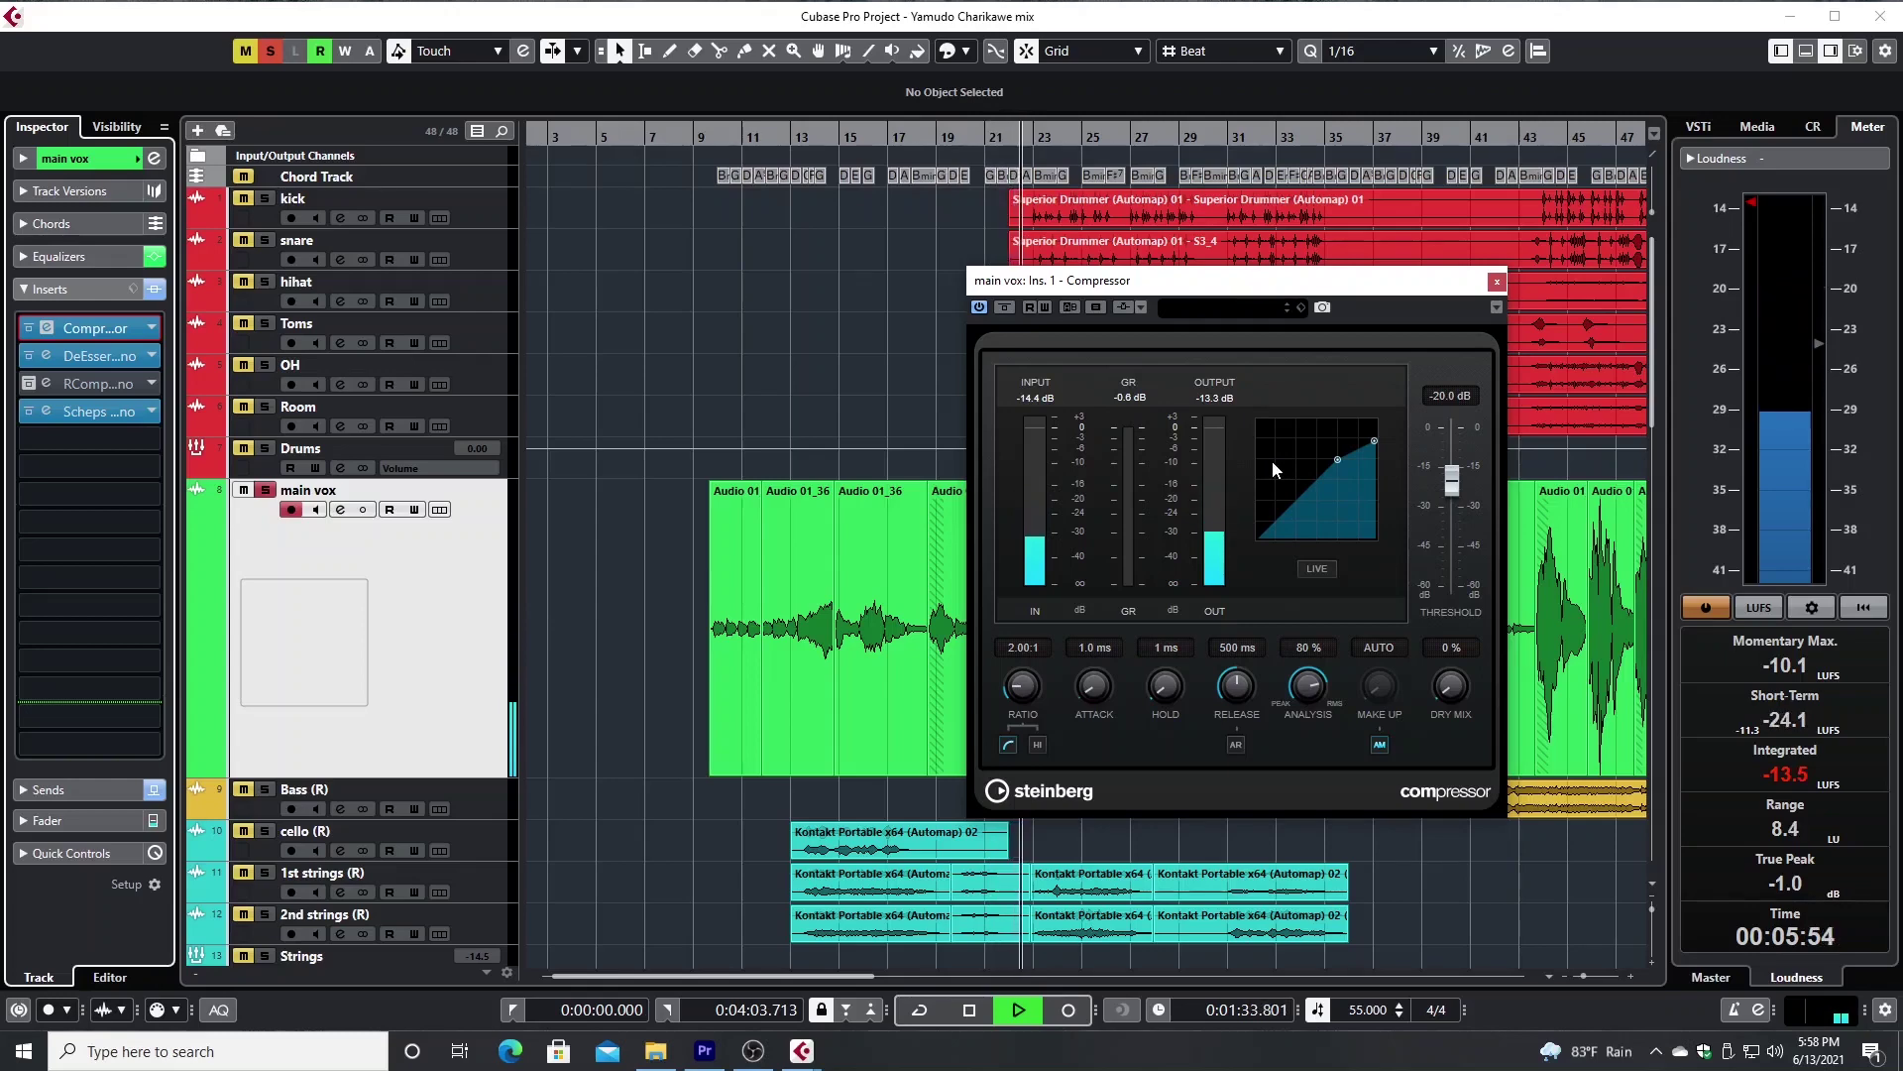
key(space)
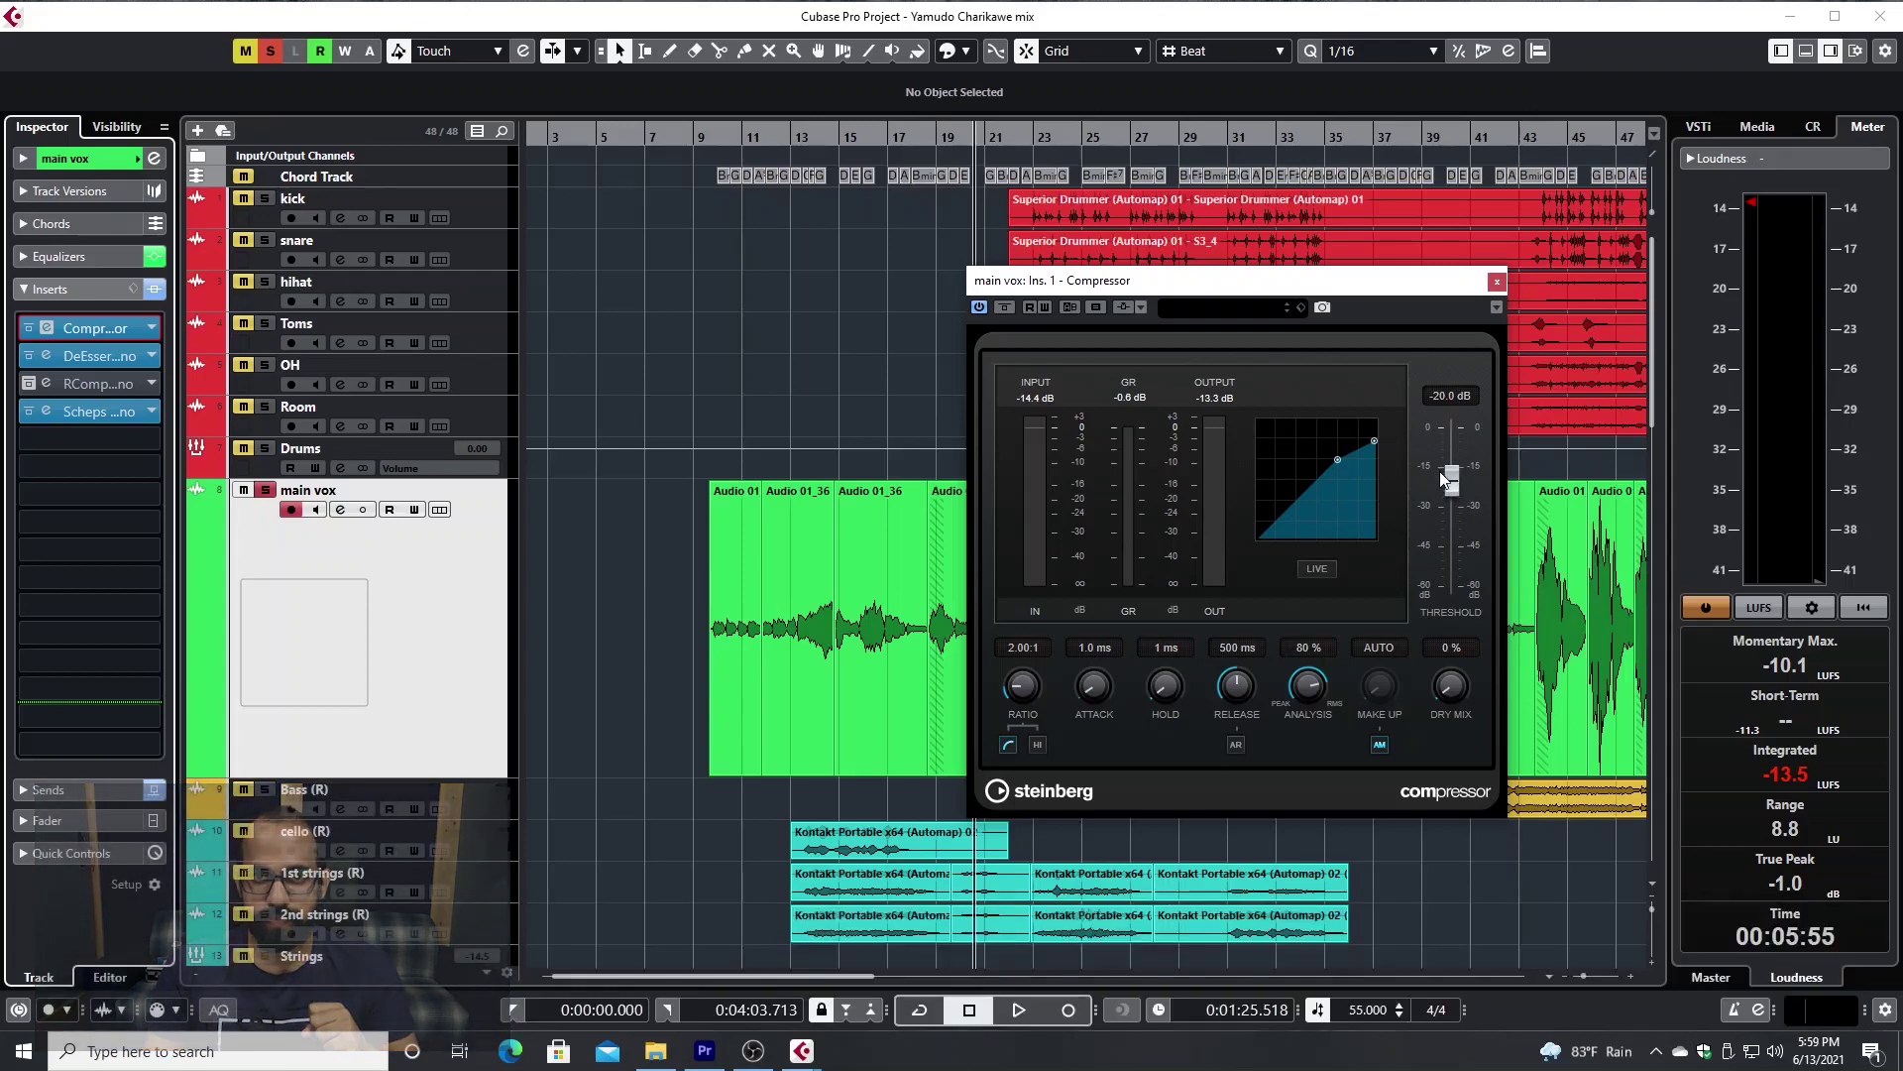
key(space)
mouse_move(1452, 480)
mouse_down()
mouse_move(1457, 540)
mouse_move(1456, 424)
mouse_move(1453, 460)
mouse_up()
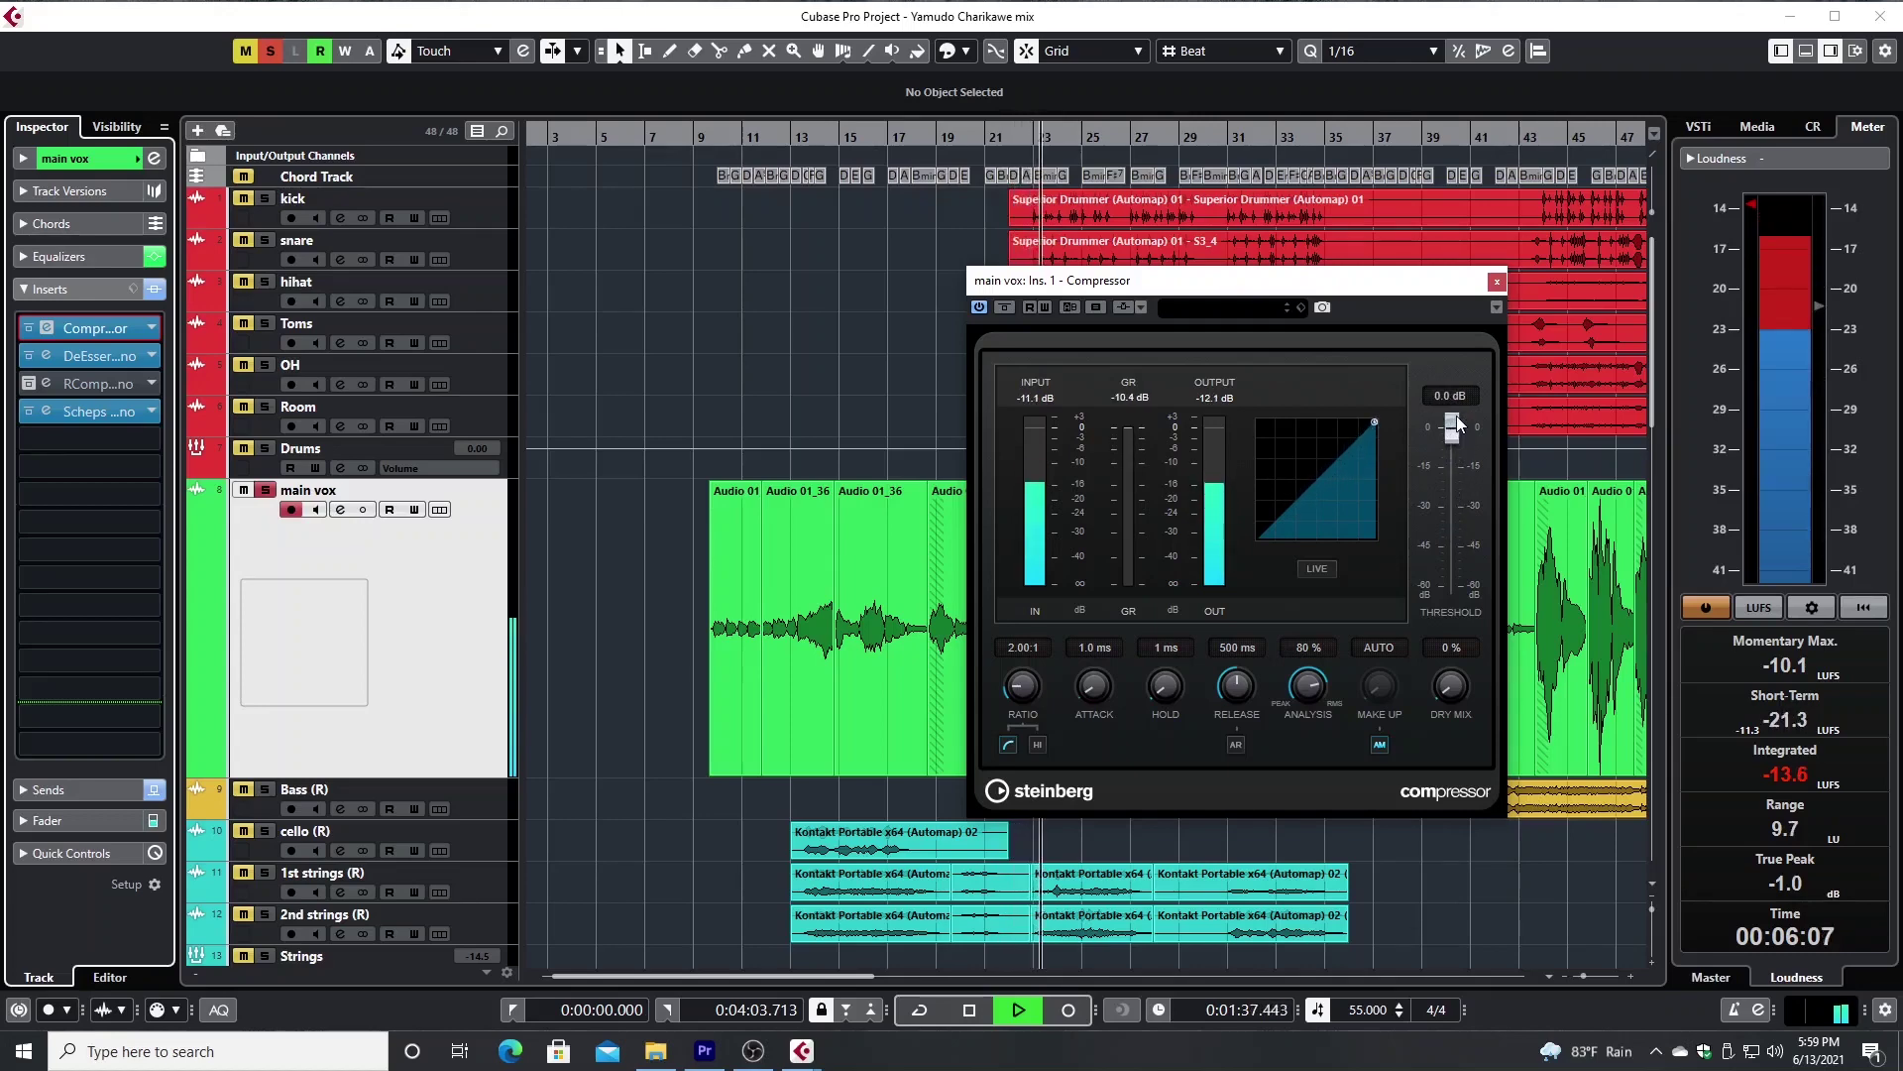
key(space)
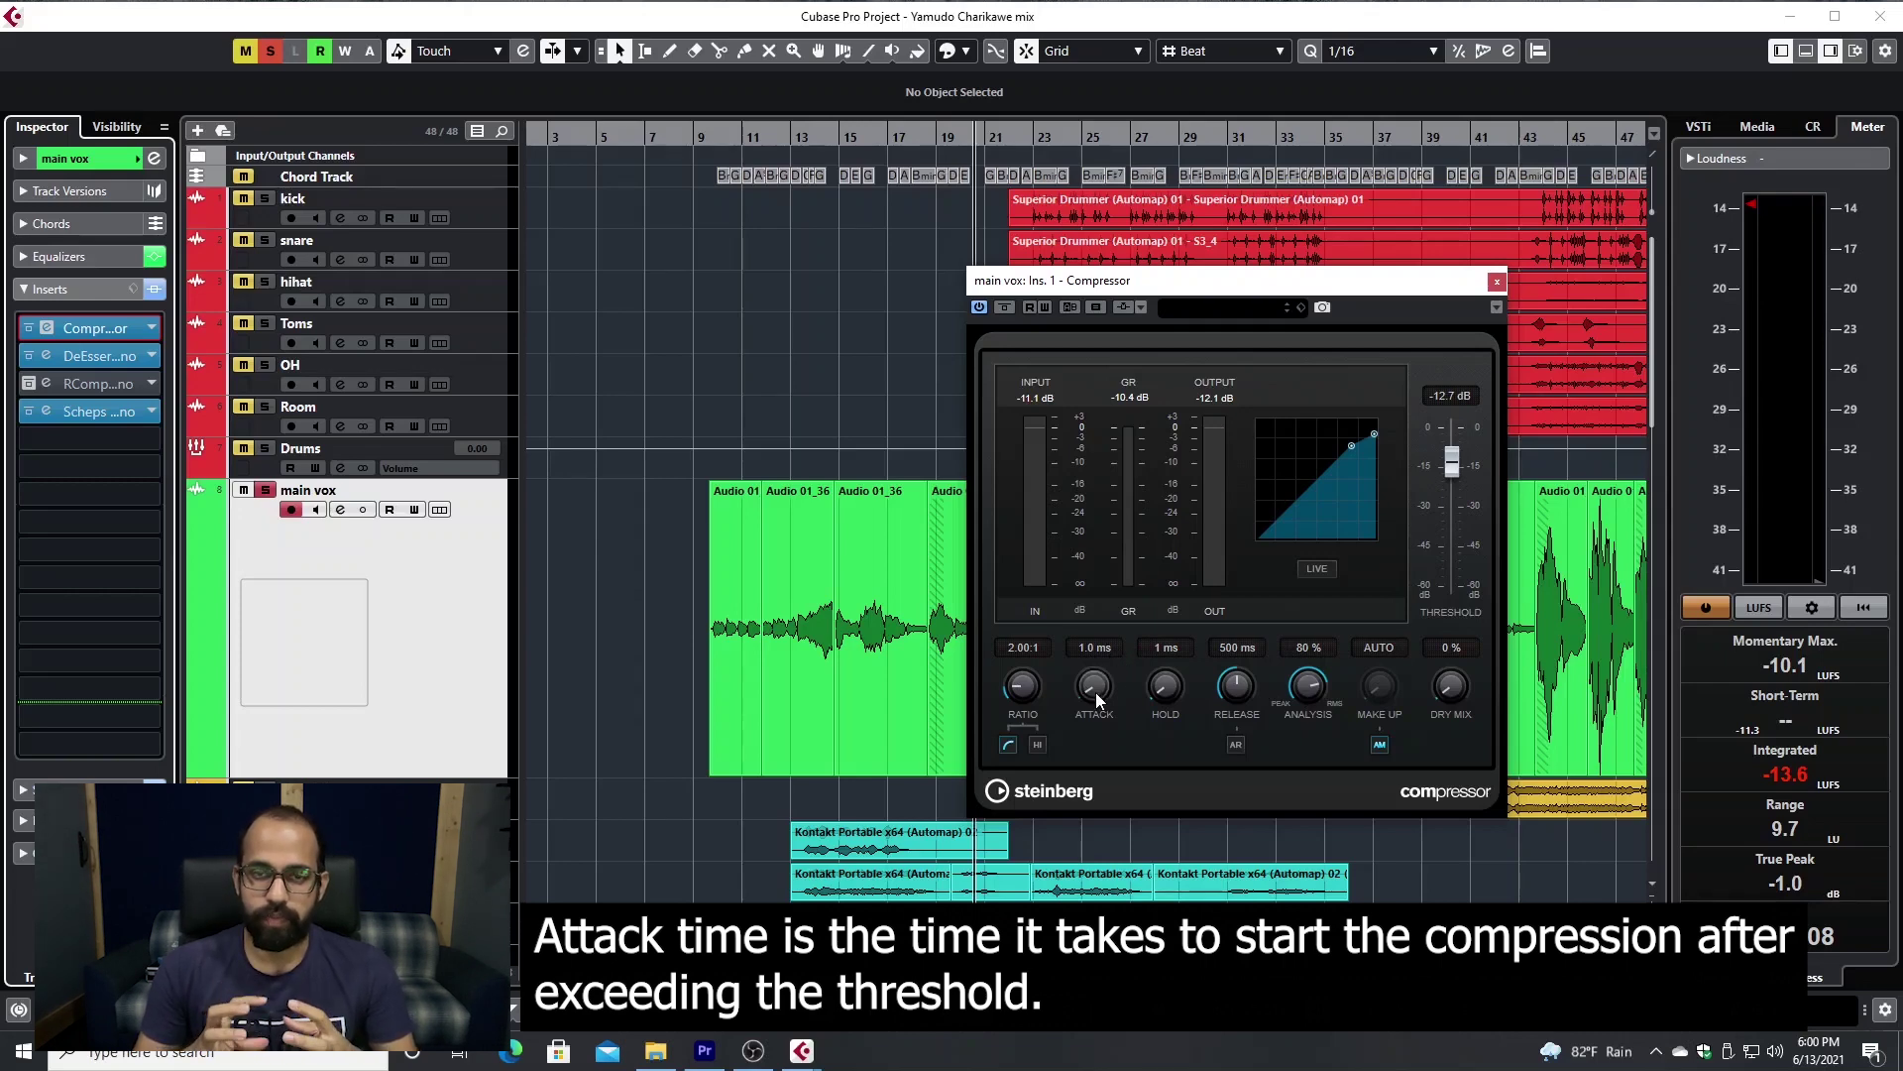
Set the compressor's attack to 5.5 ms, release to 579 ms and hold to 0 ms
mouse_move(1096, 688)
mouse_down()
mouse_move(1100, 665)
mouse_move(1103, 684)
mouse_up()
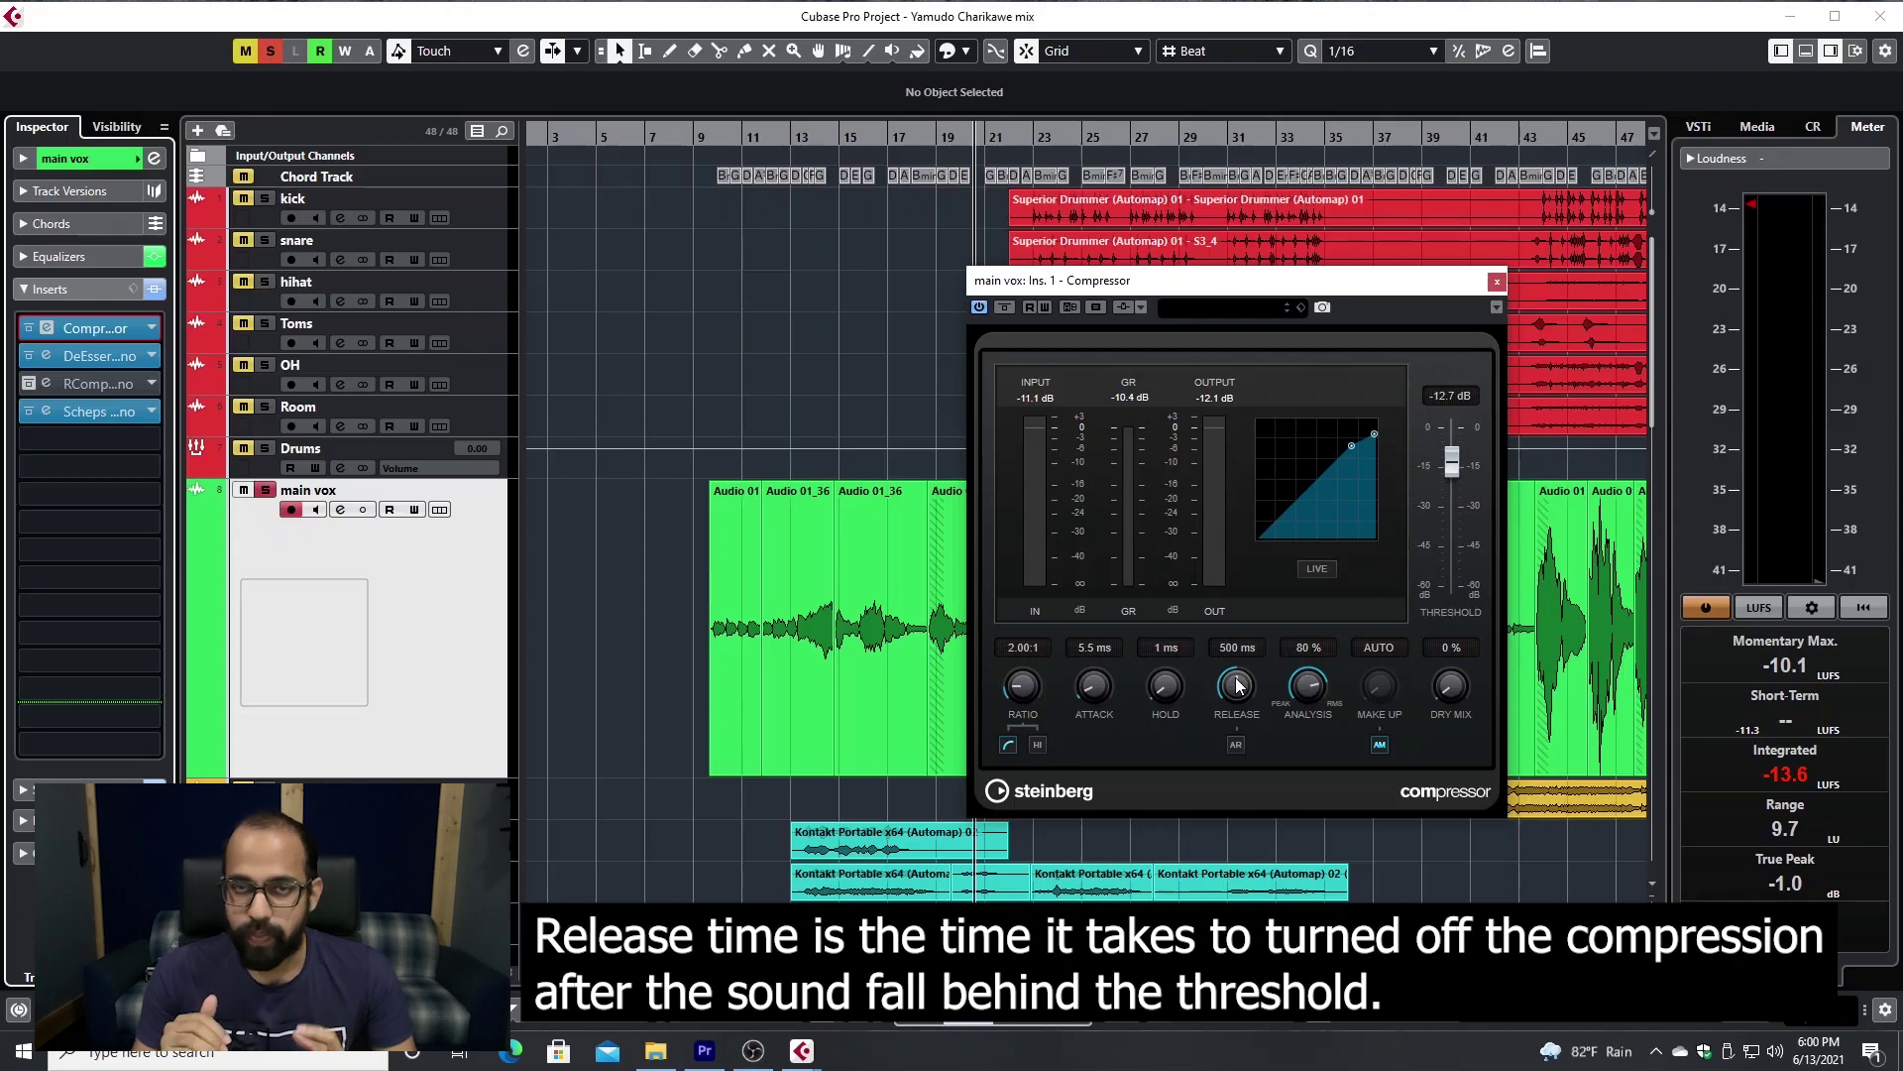
drag(1237, 684, 1235, 698)
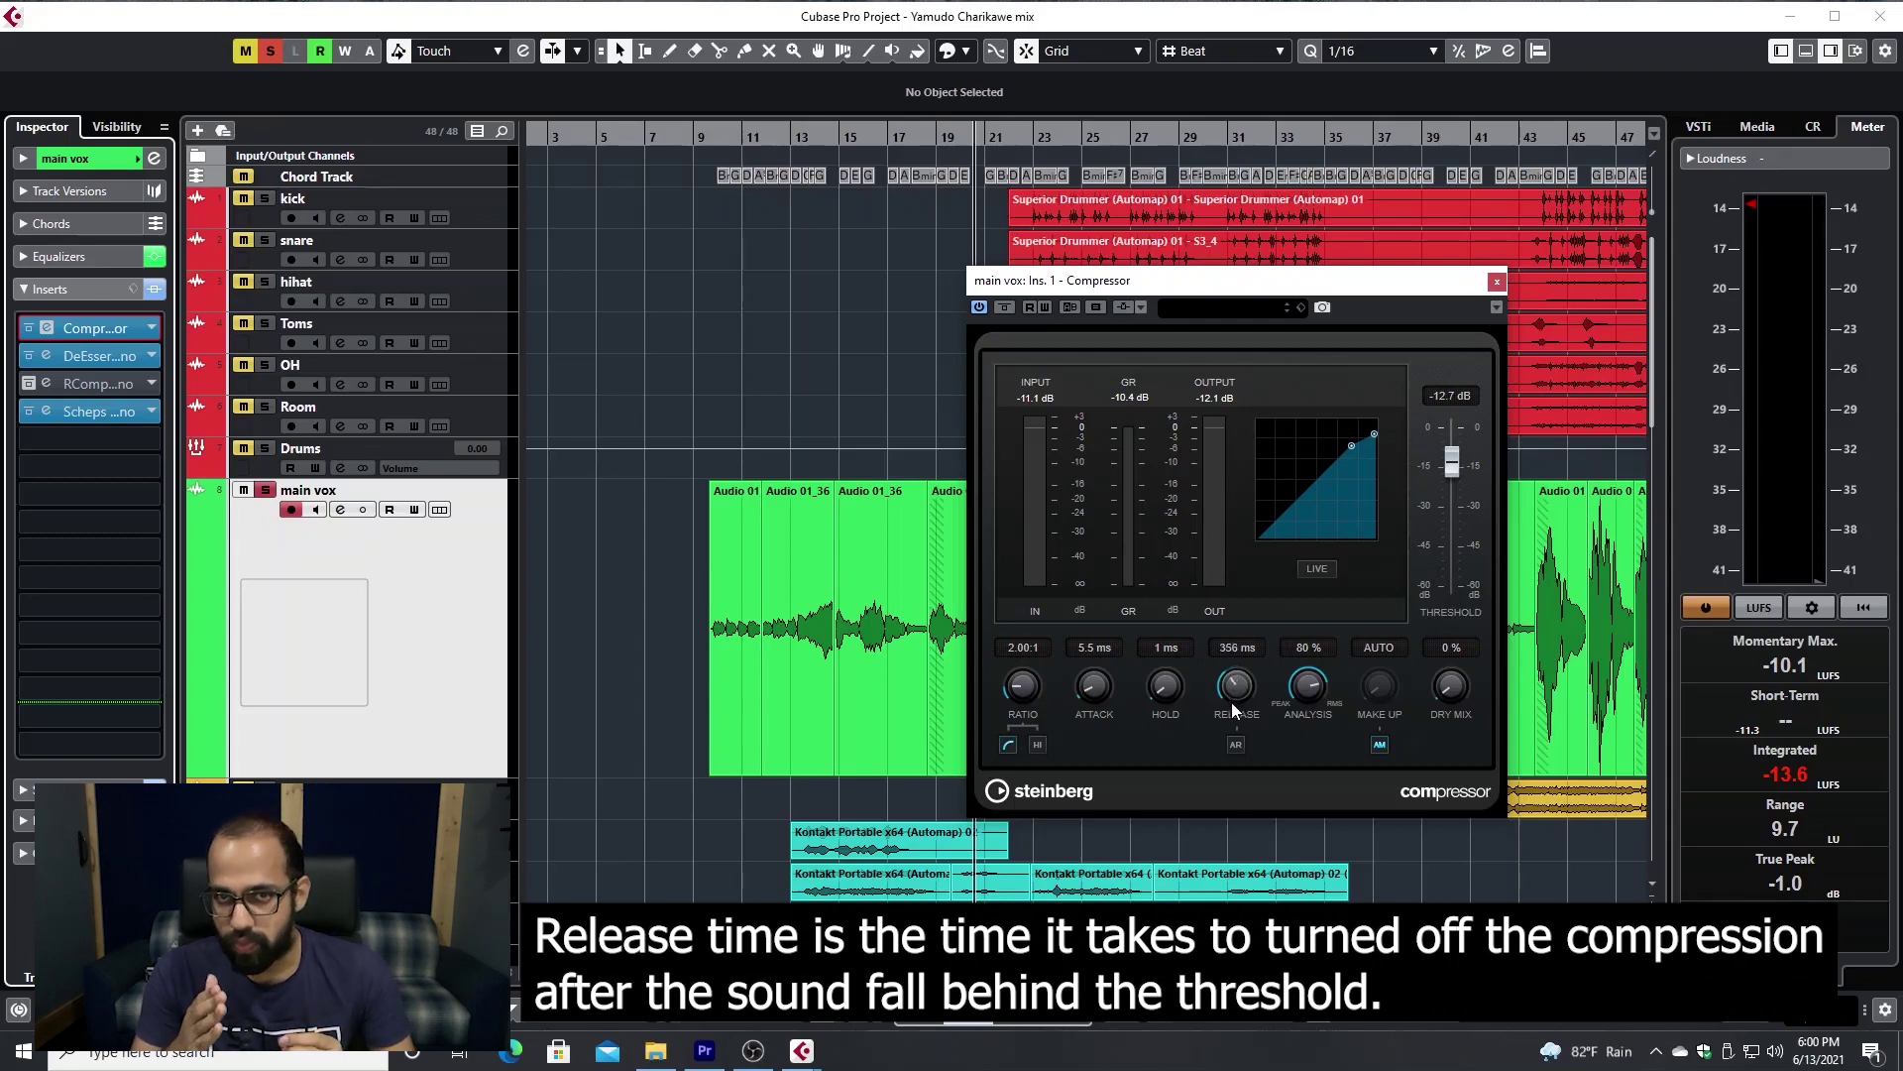
scroll(1245, 682, up, 5)
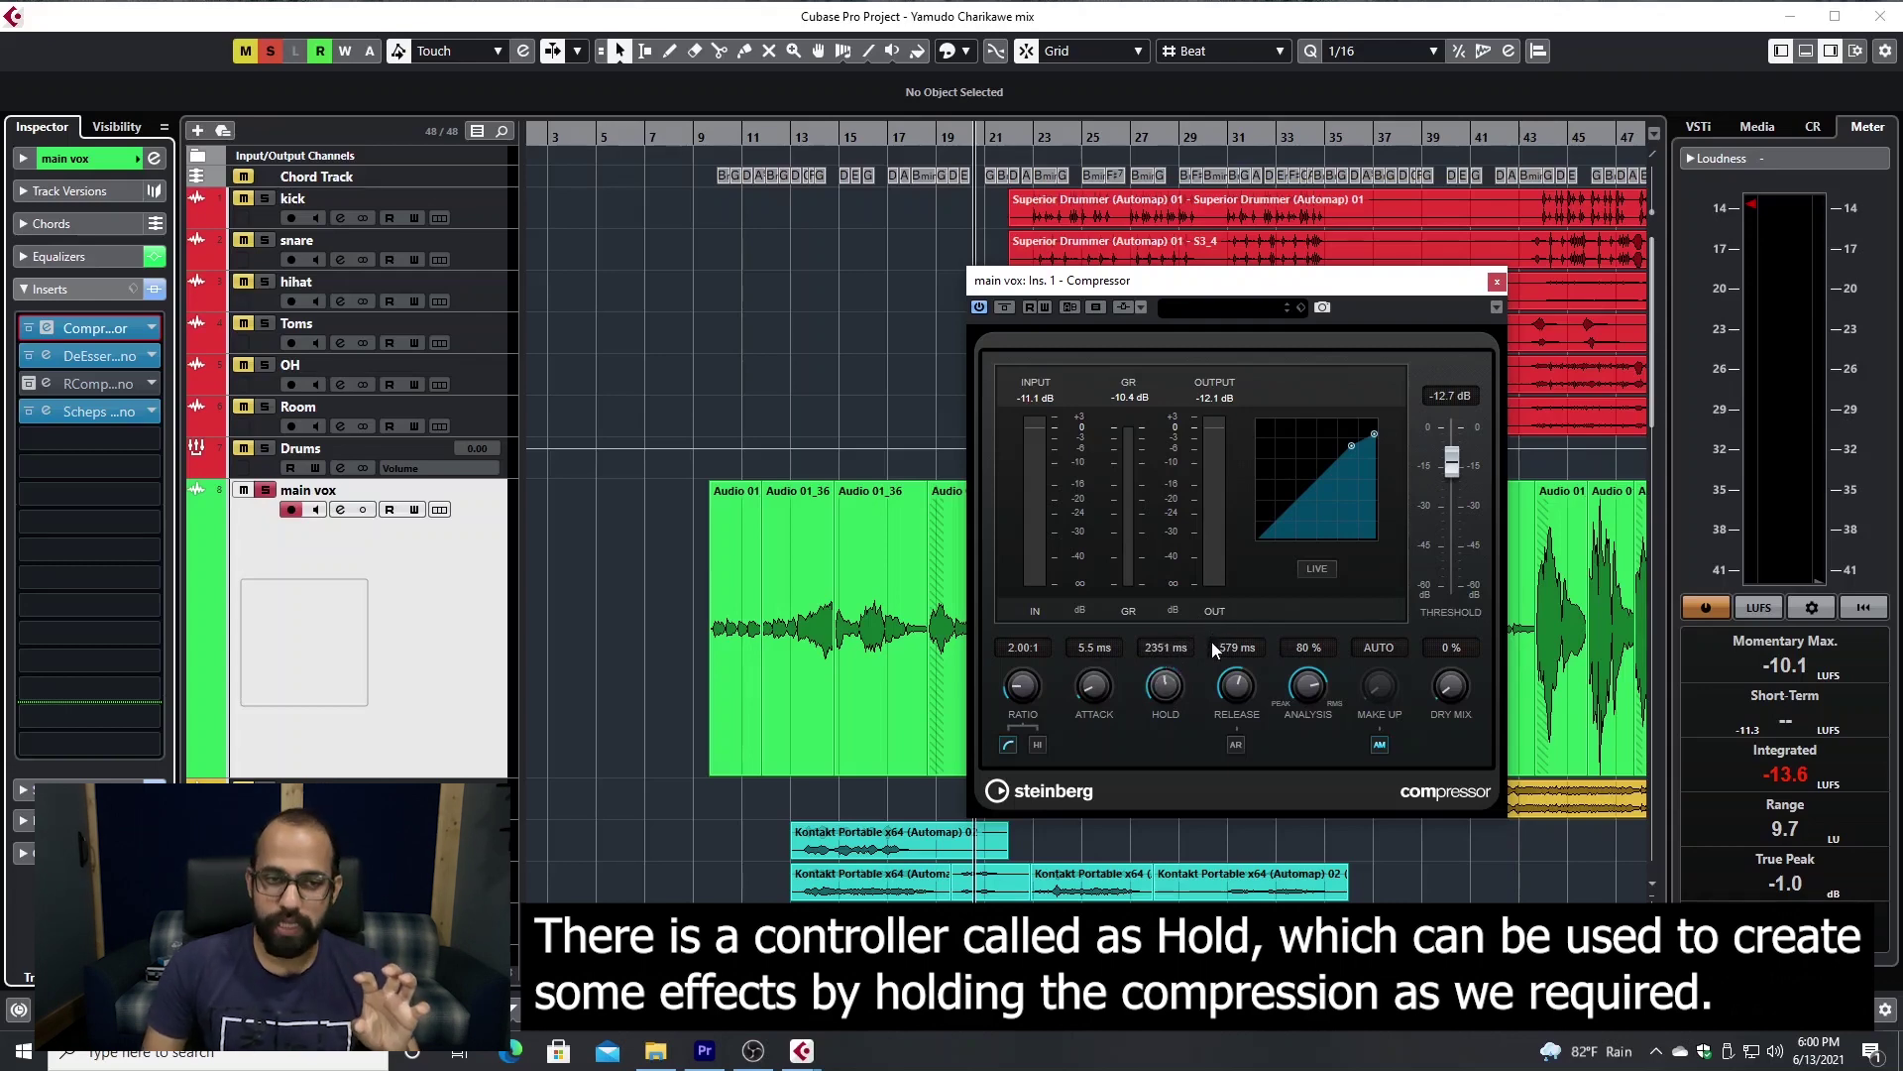
drag(1204, 706, 1205, 730)
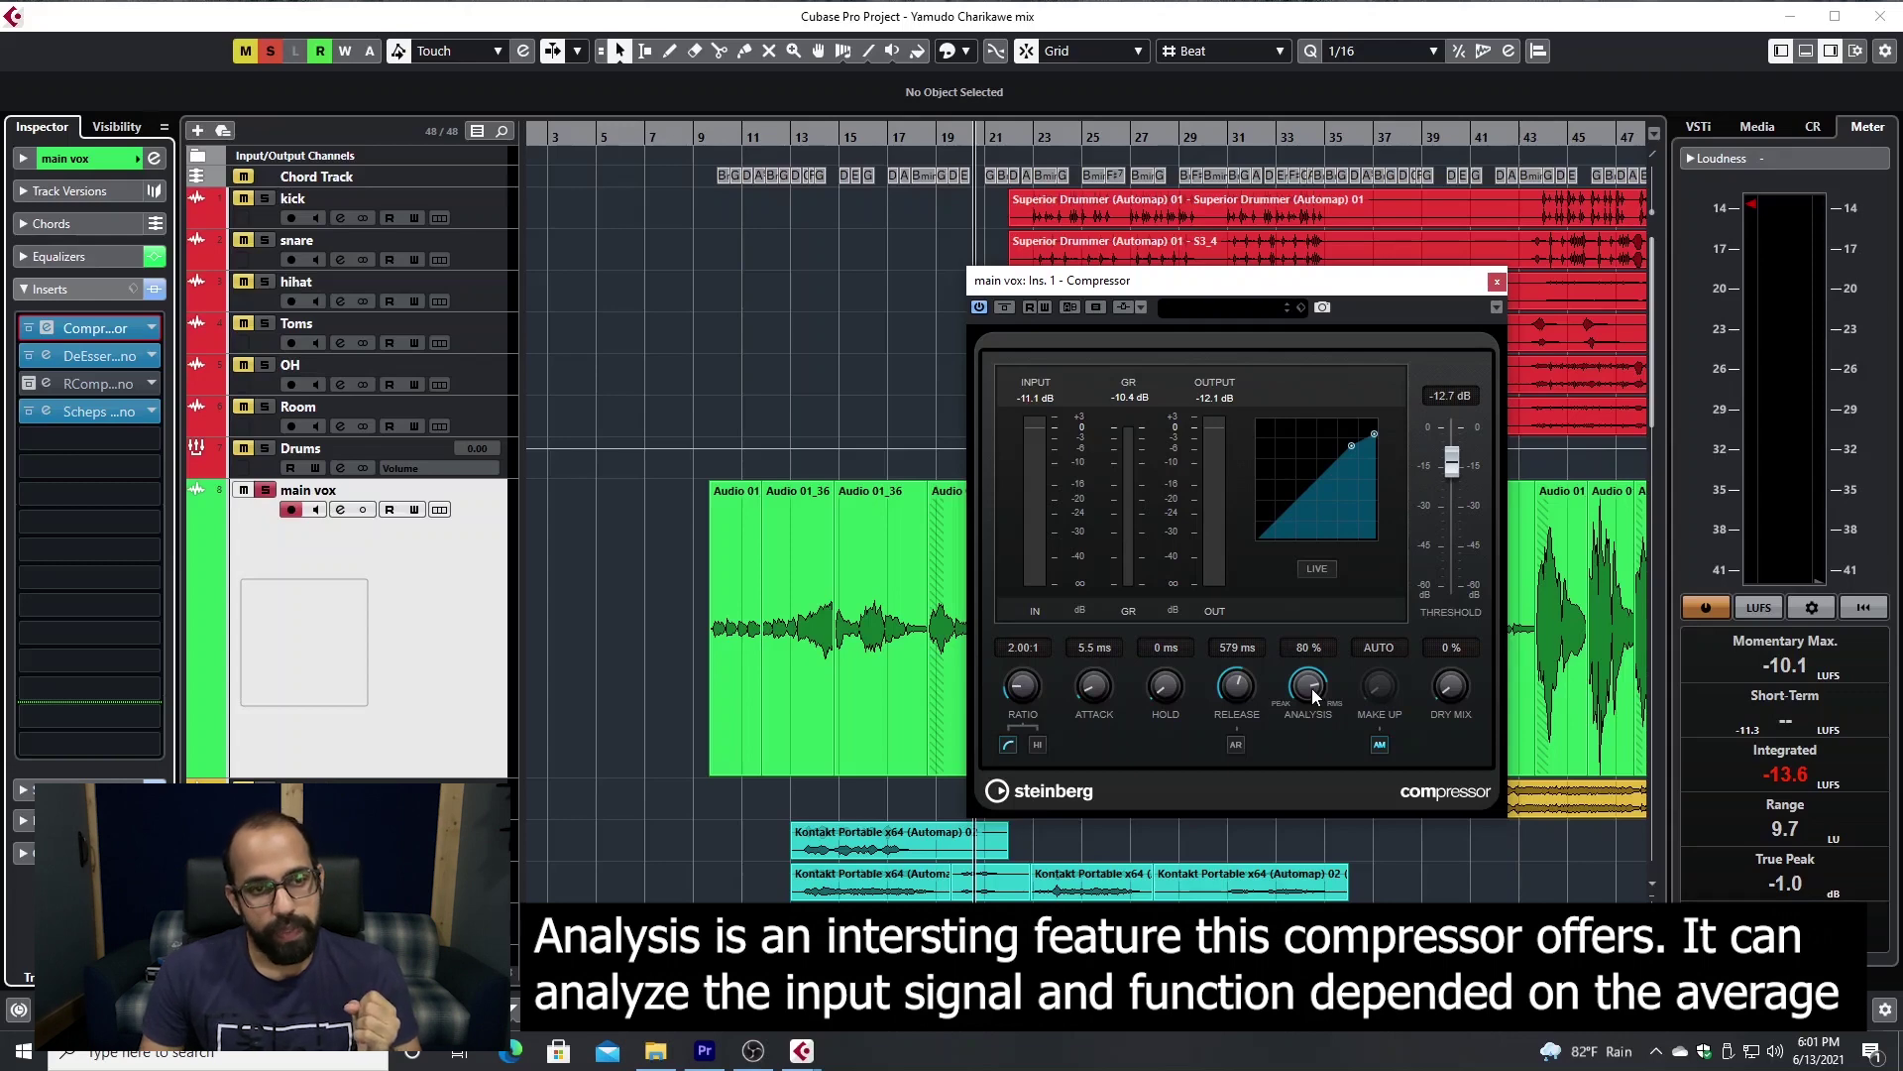
Sweep the compressor's Analysis setting between the RMS and peak ends, finishing at 13 %
drag(1312, 688, 1319, 680)
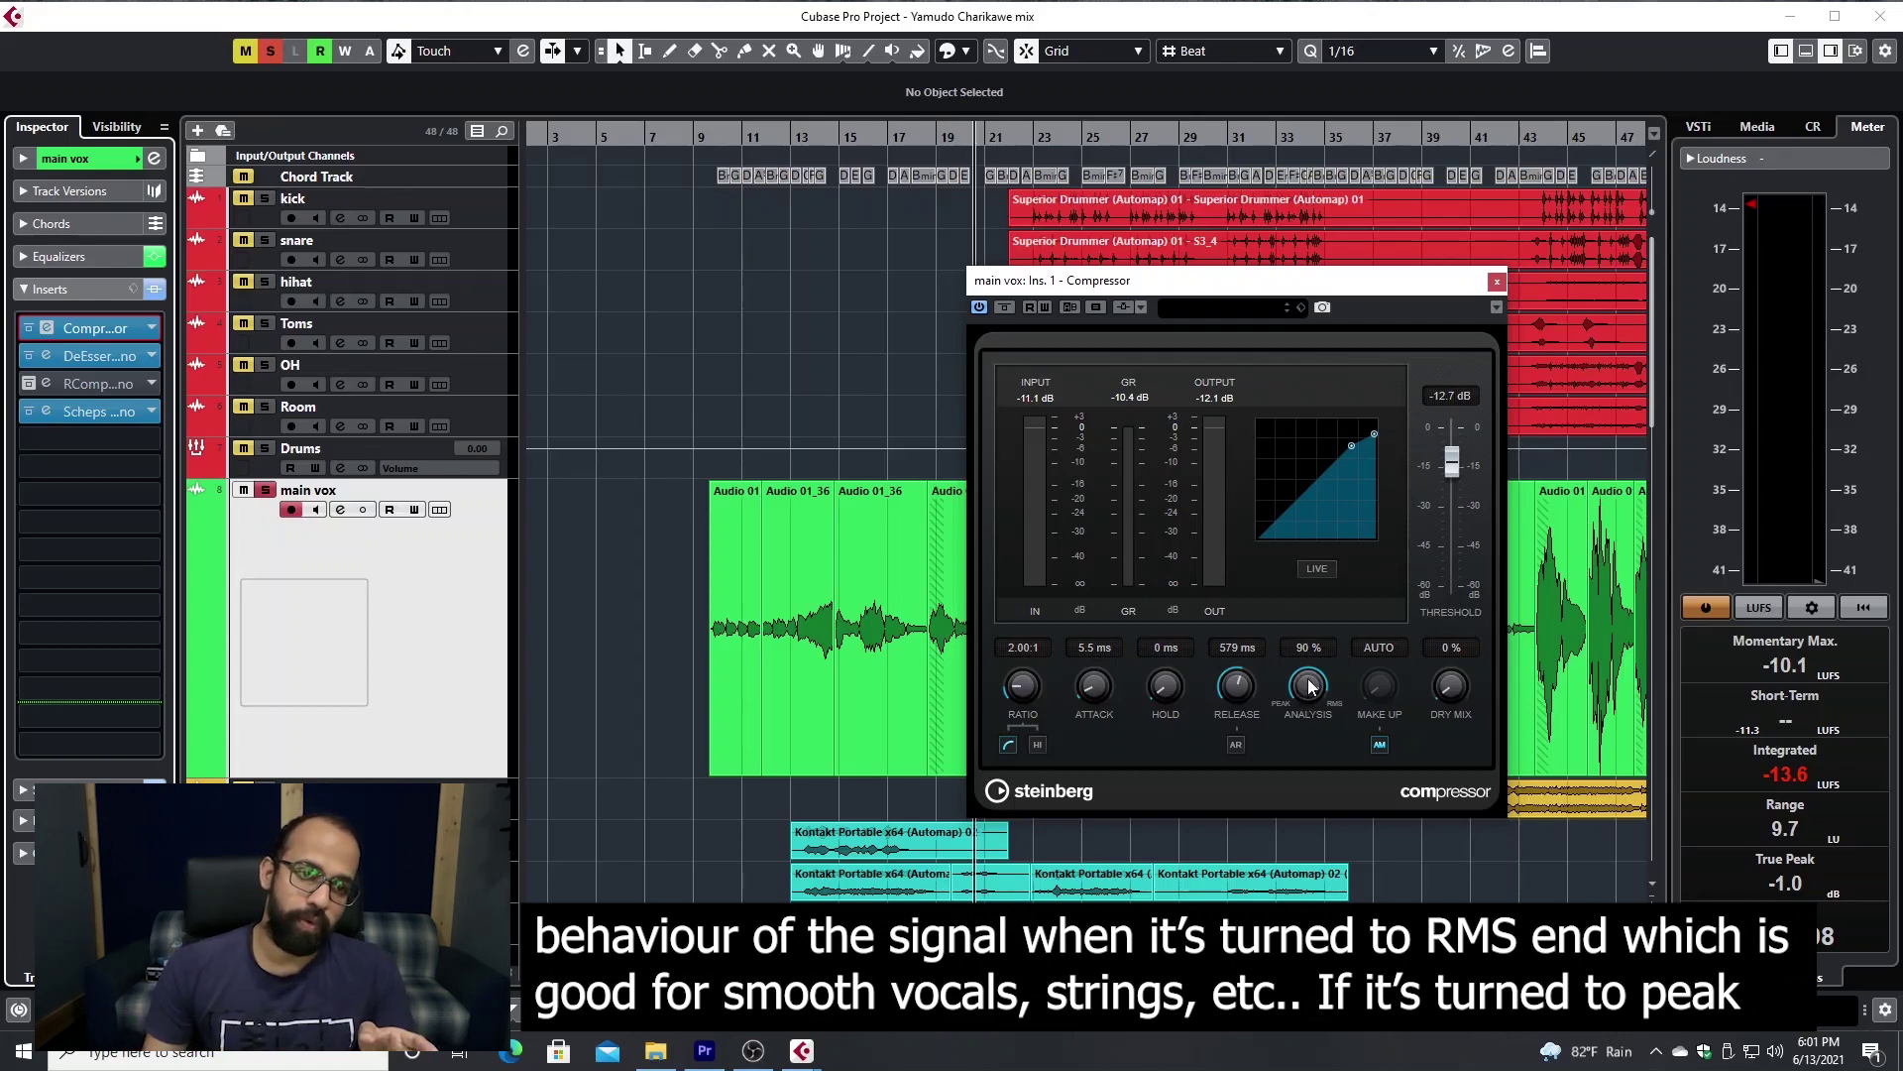
drag(1308, 684, 1306, 699)
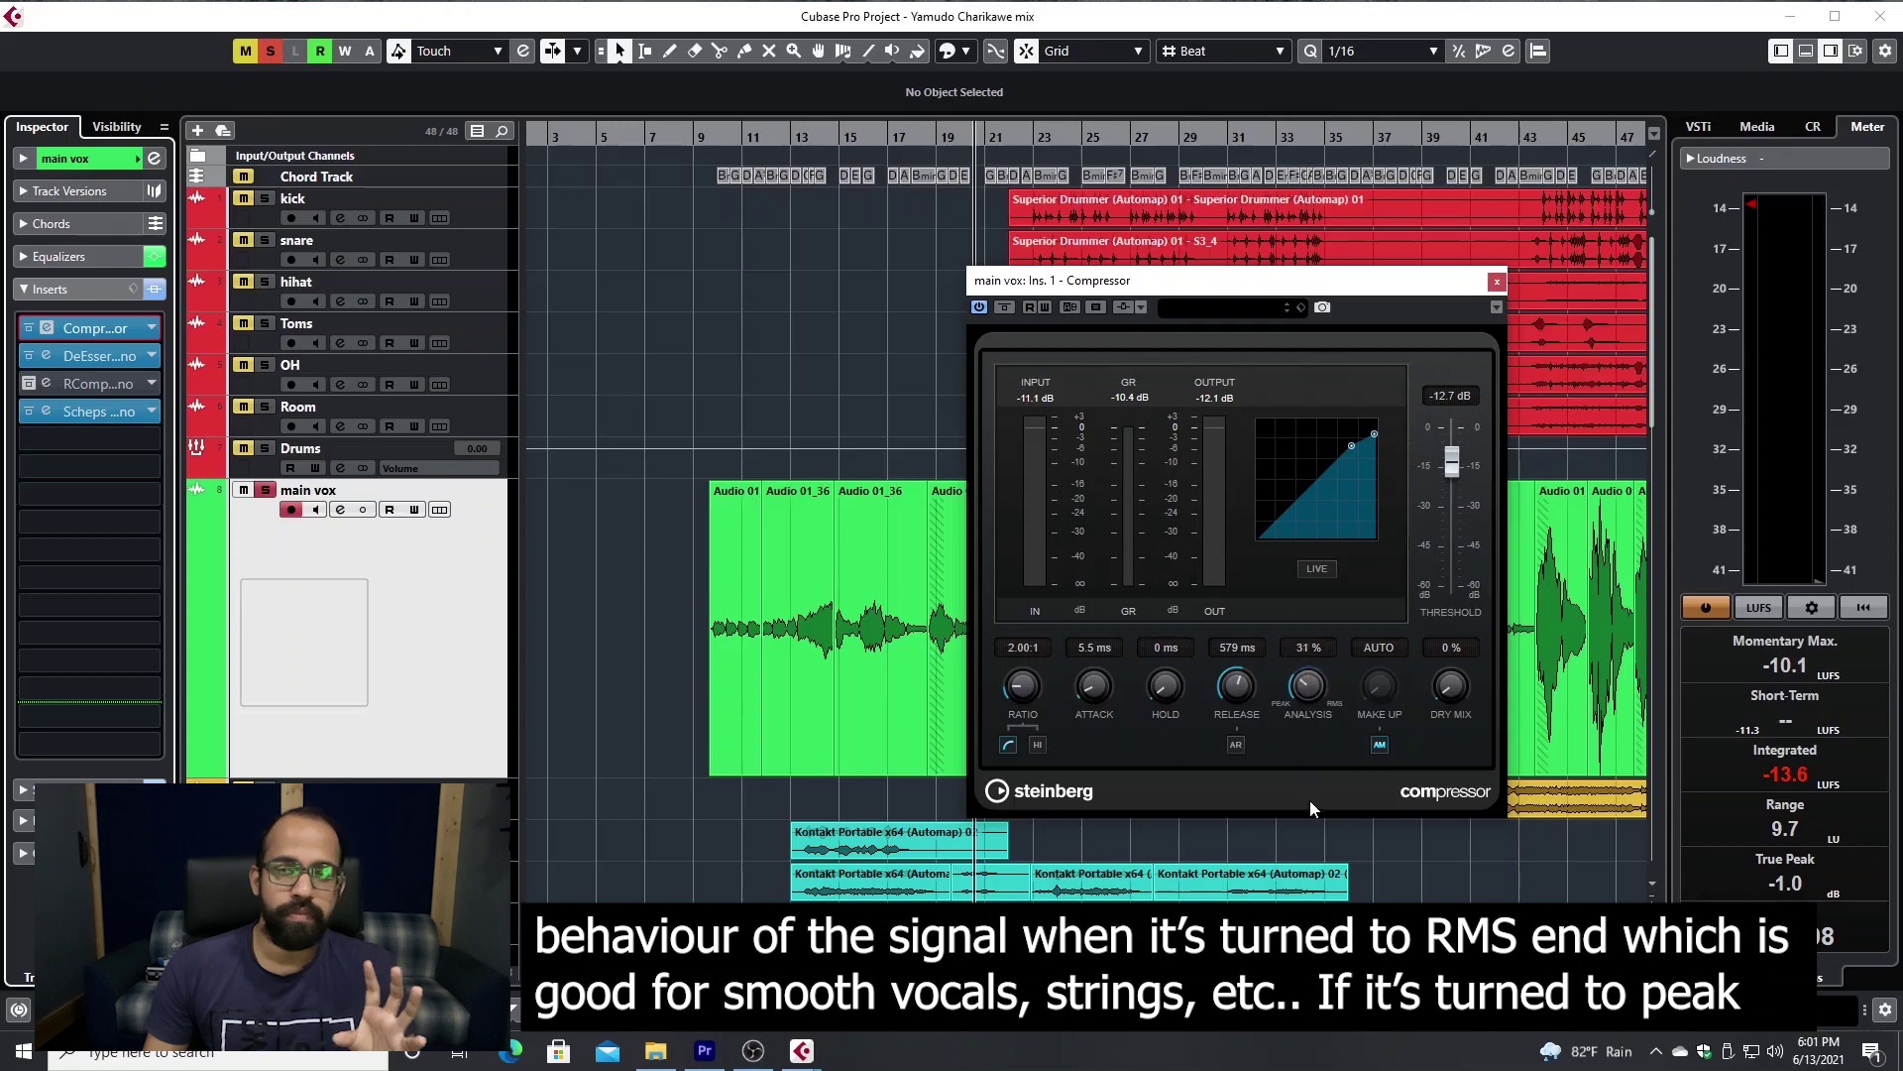
drag(1316, 829, 1317, 773)
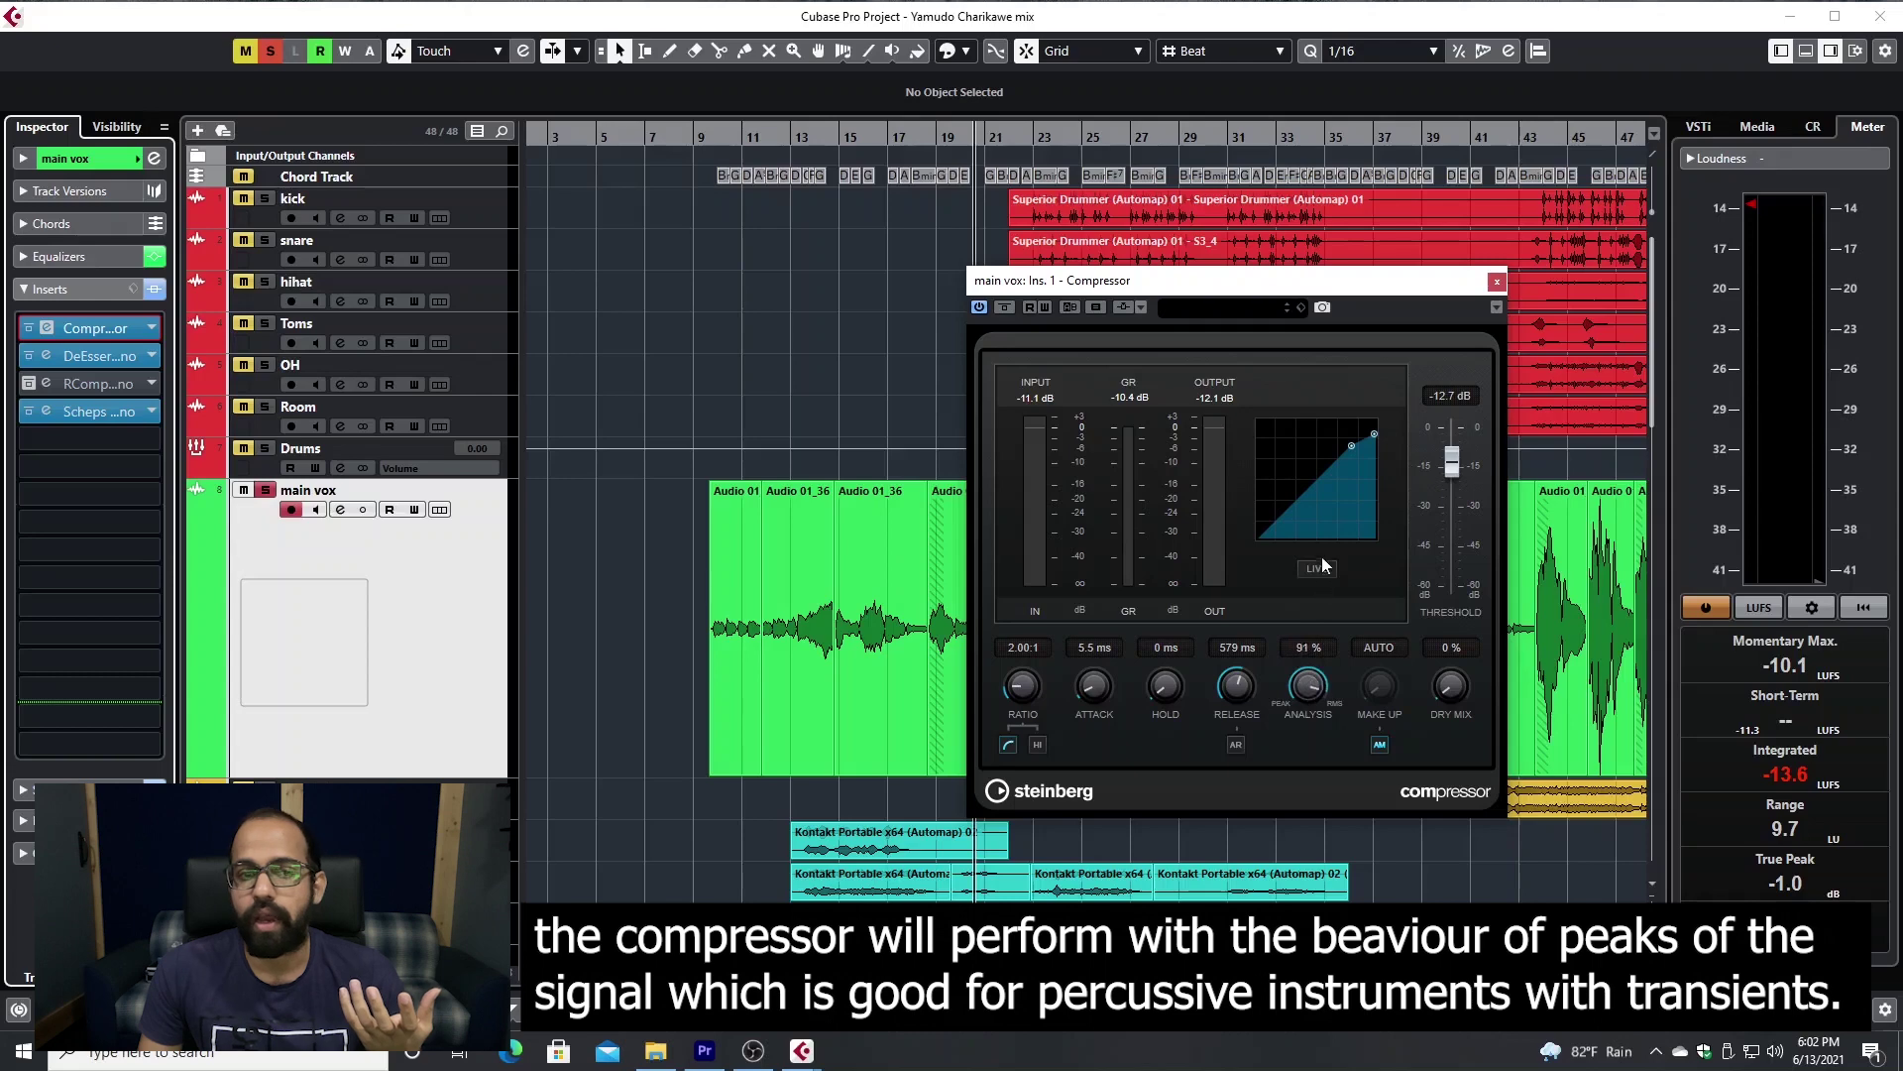
scroll(1317, 670, up, 8)
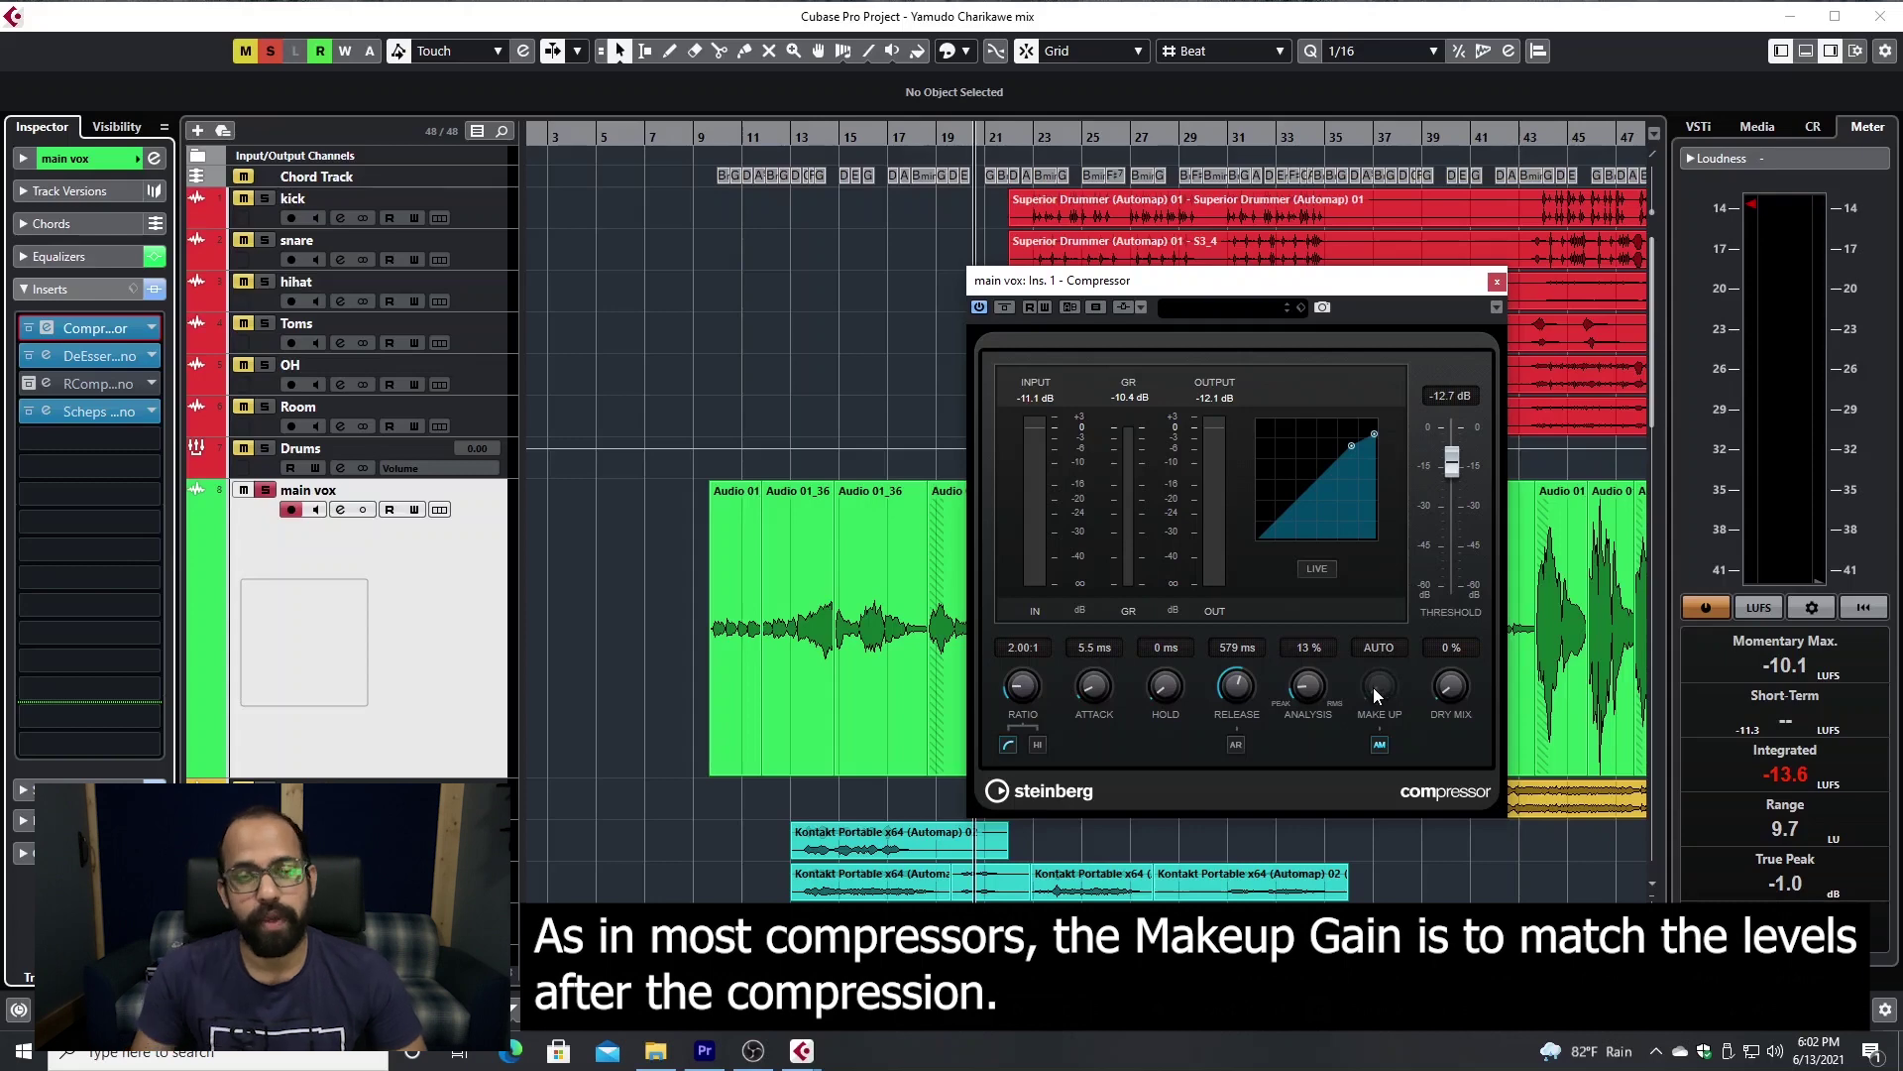
Switch off auto make-up gain and set the make-up gain manually to 1.3 dB
click(1379, 744)
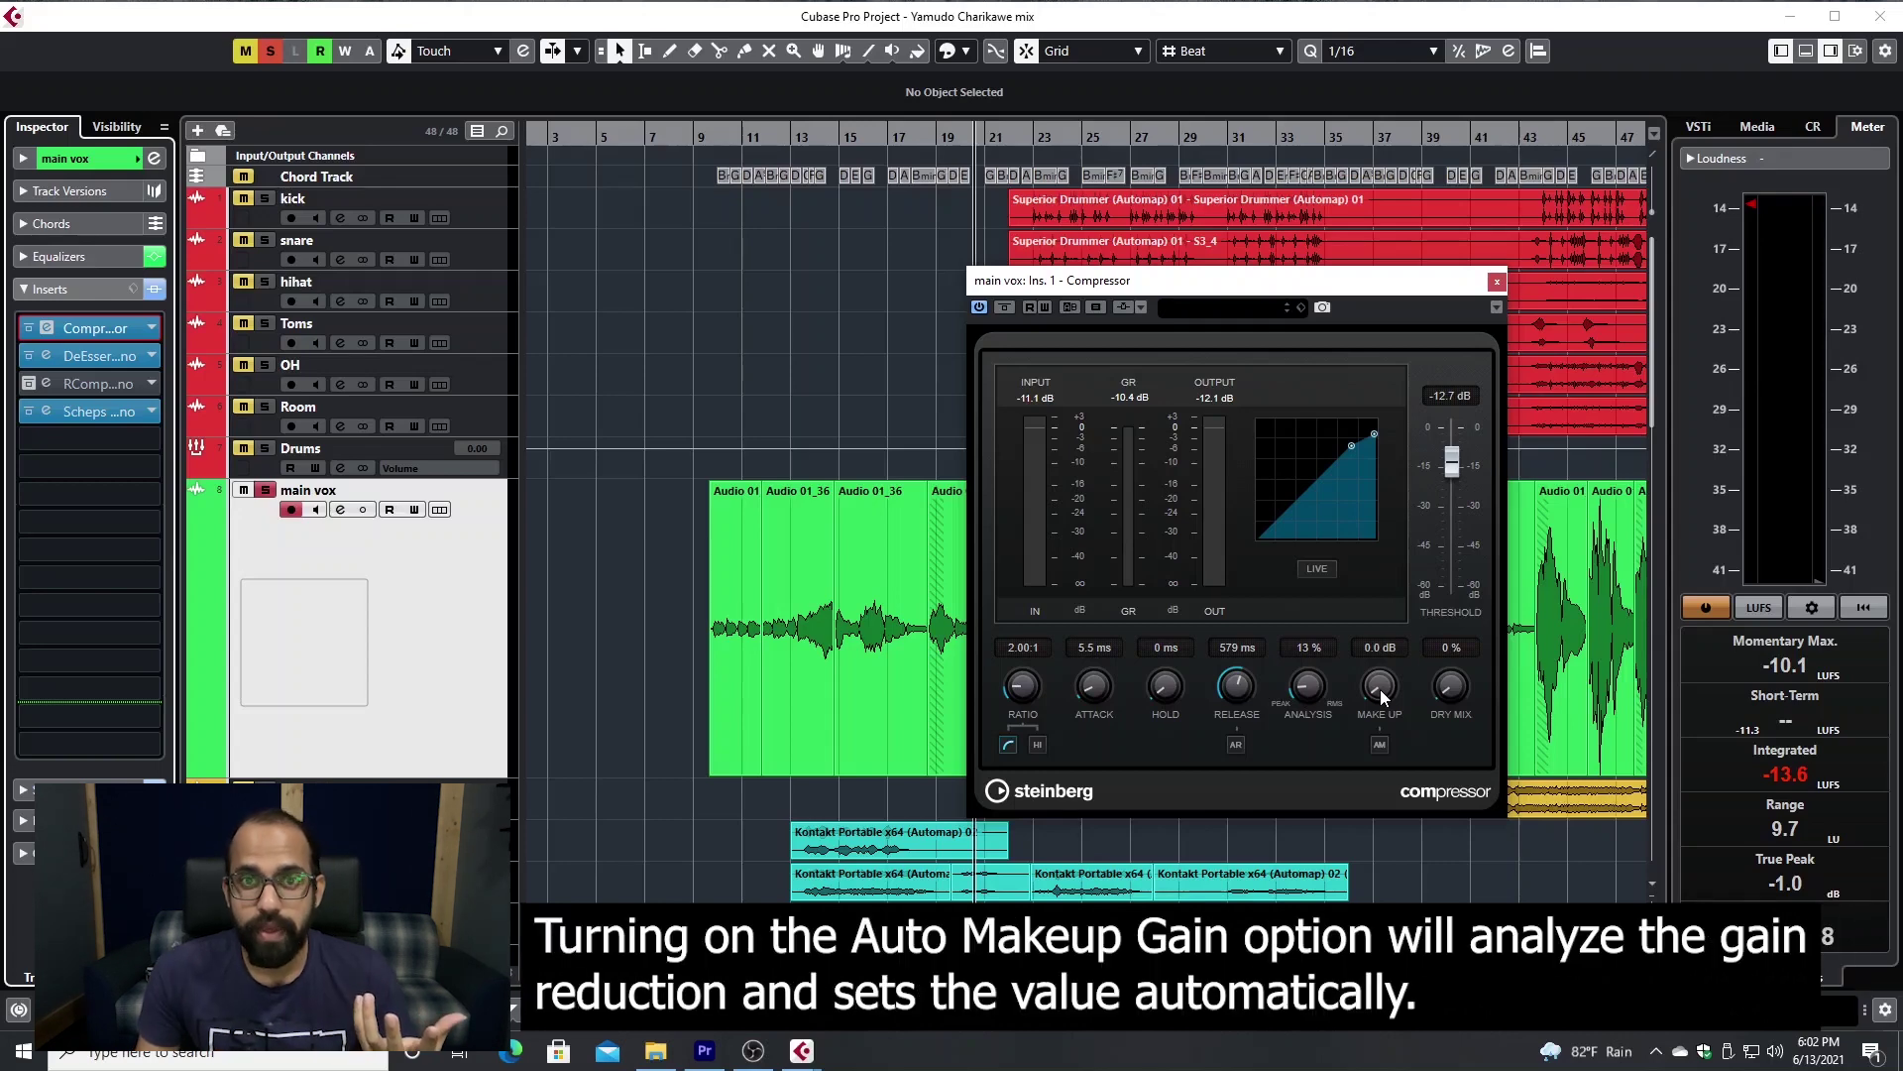
click(1380, 746)
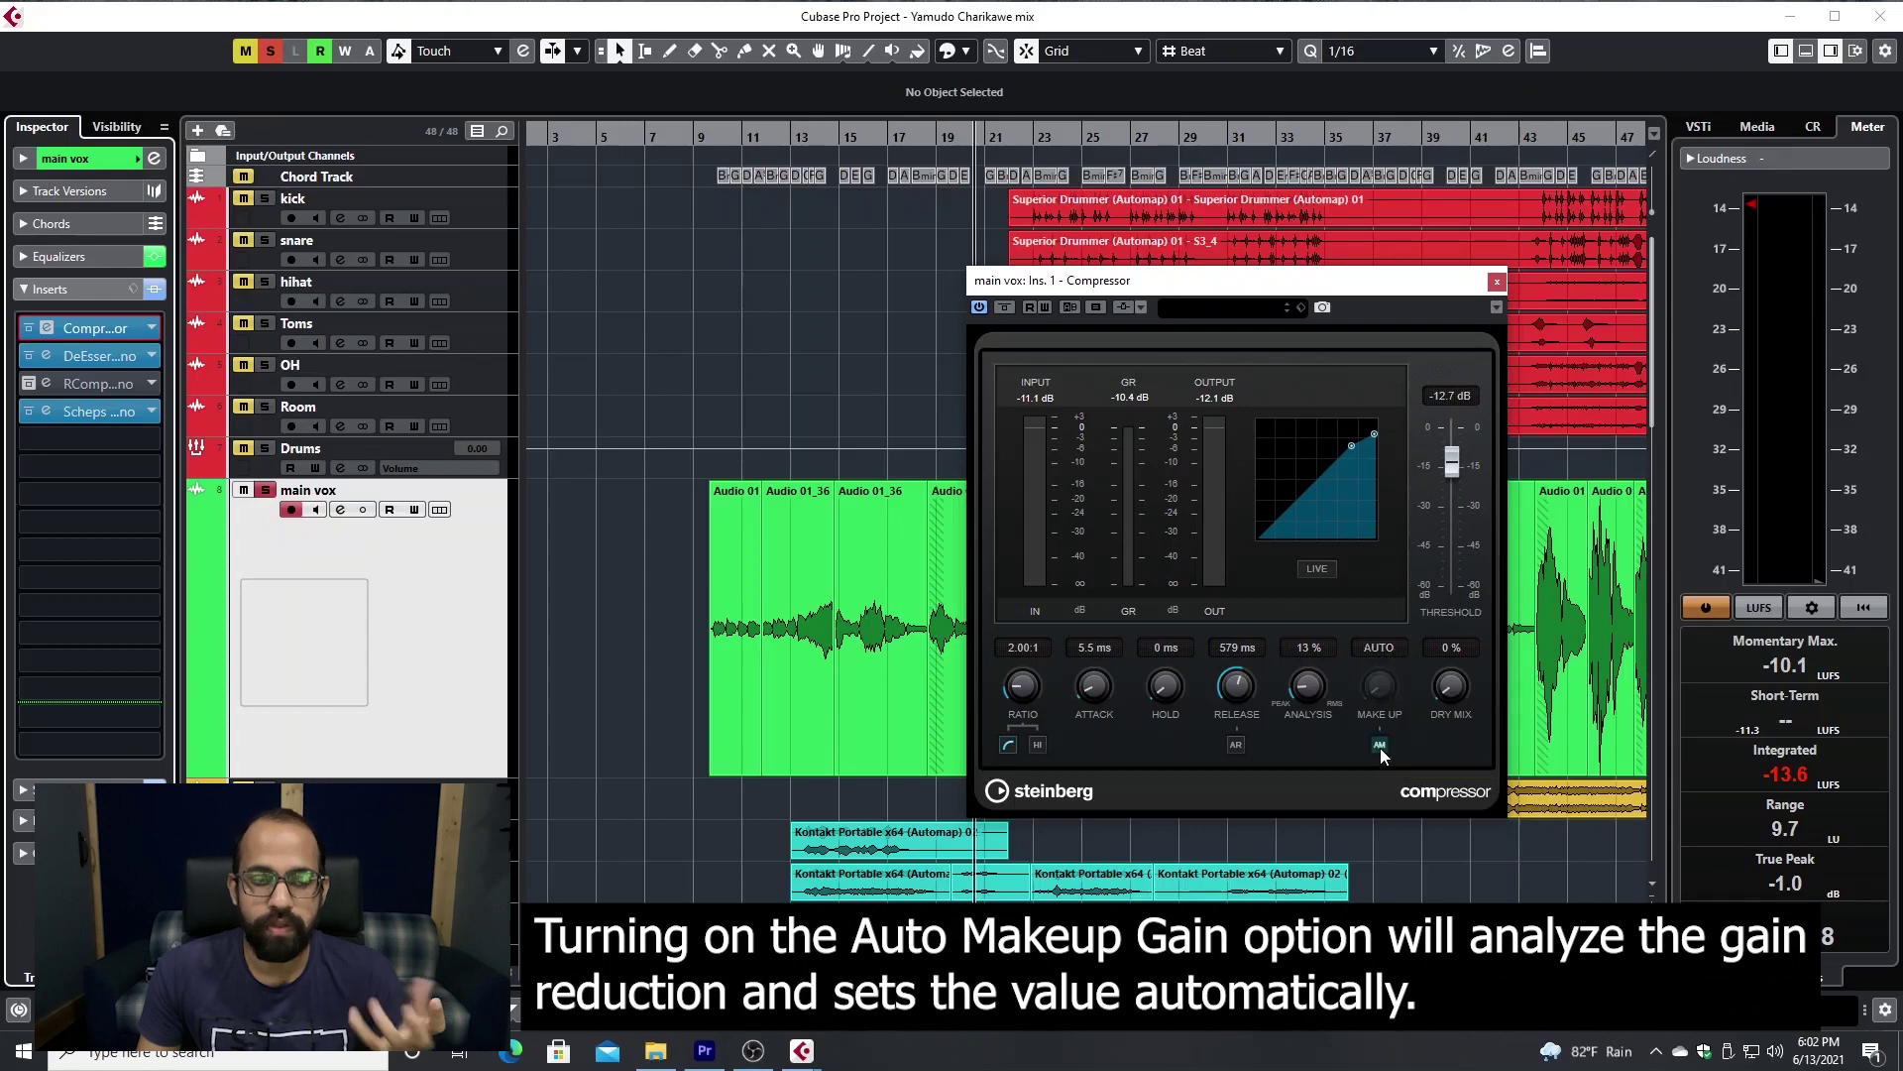
click(1380, 747)
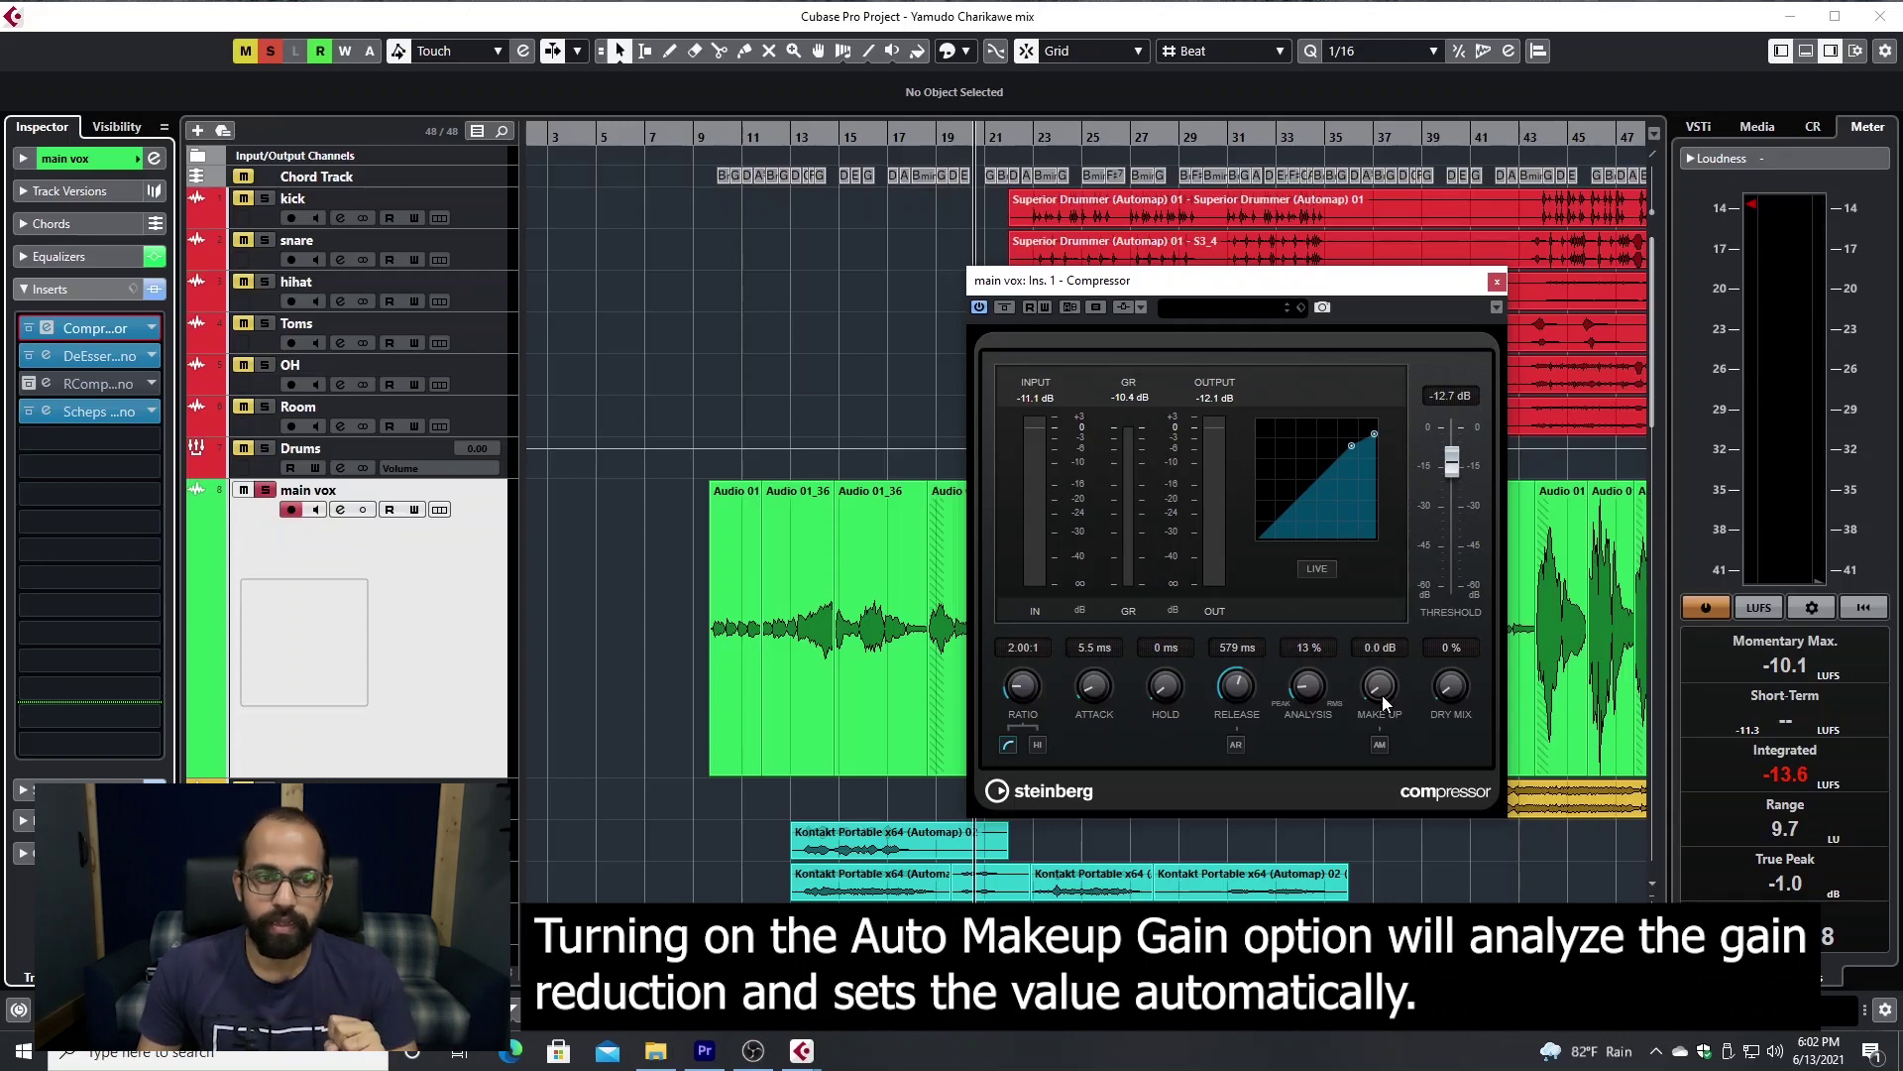
mouse_move(1382, 695)
mouse_down()
mouse_move(1388, 664)
mouse_move(1387, 689)
mouse_up()
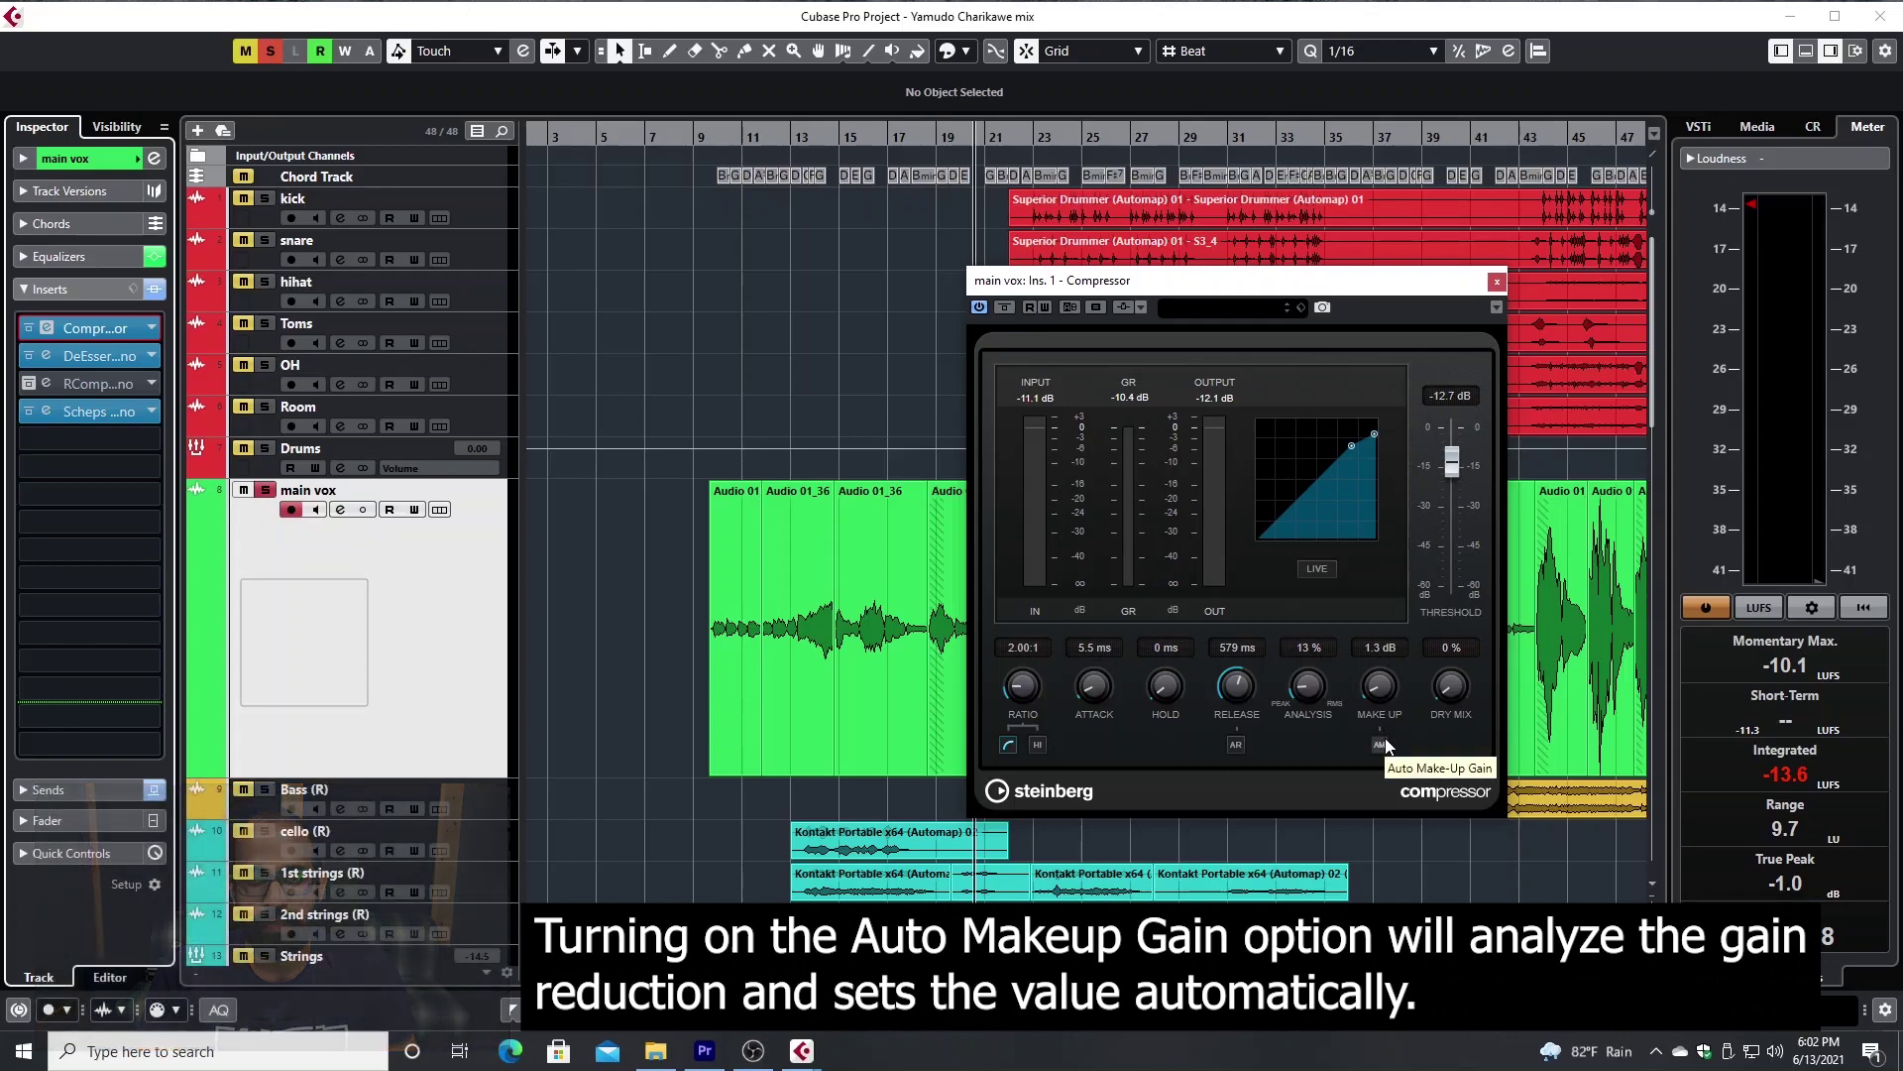
With the main vox playing, set the compressor's threshold to -32.2 dB and attack to 1.5 ms
key(space)
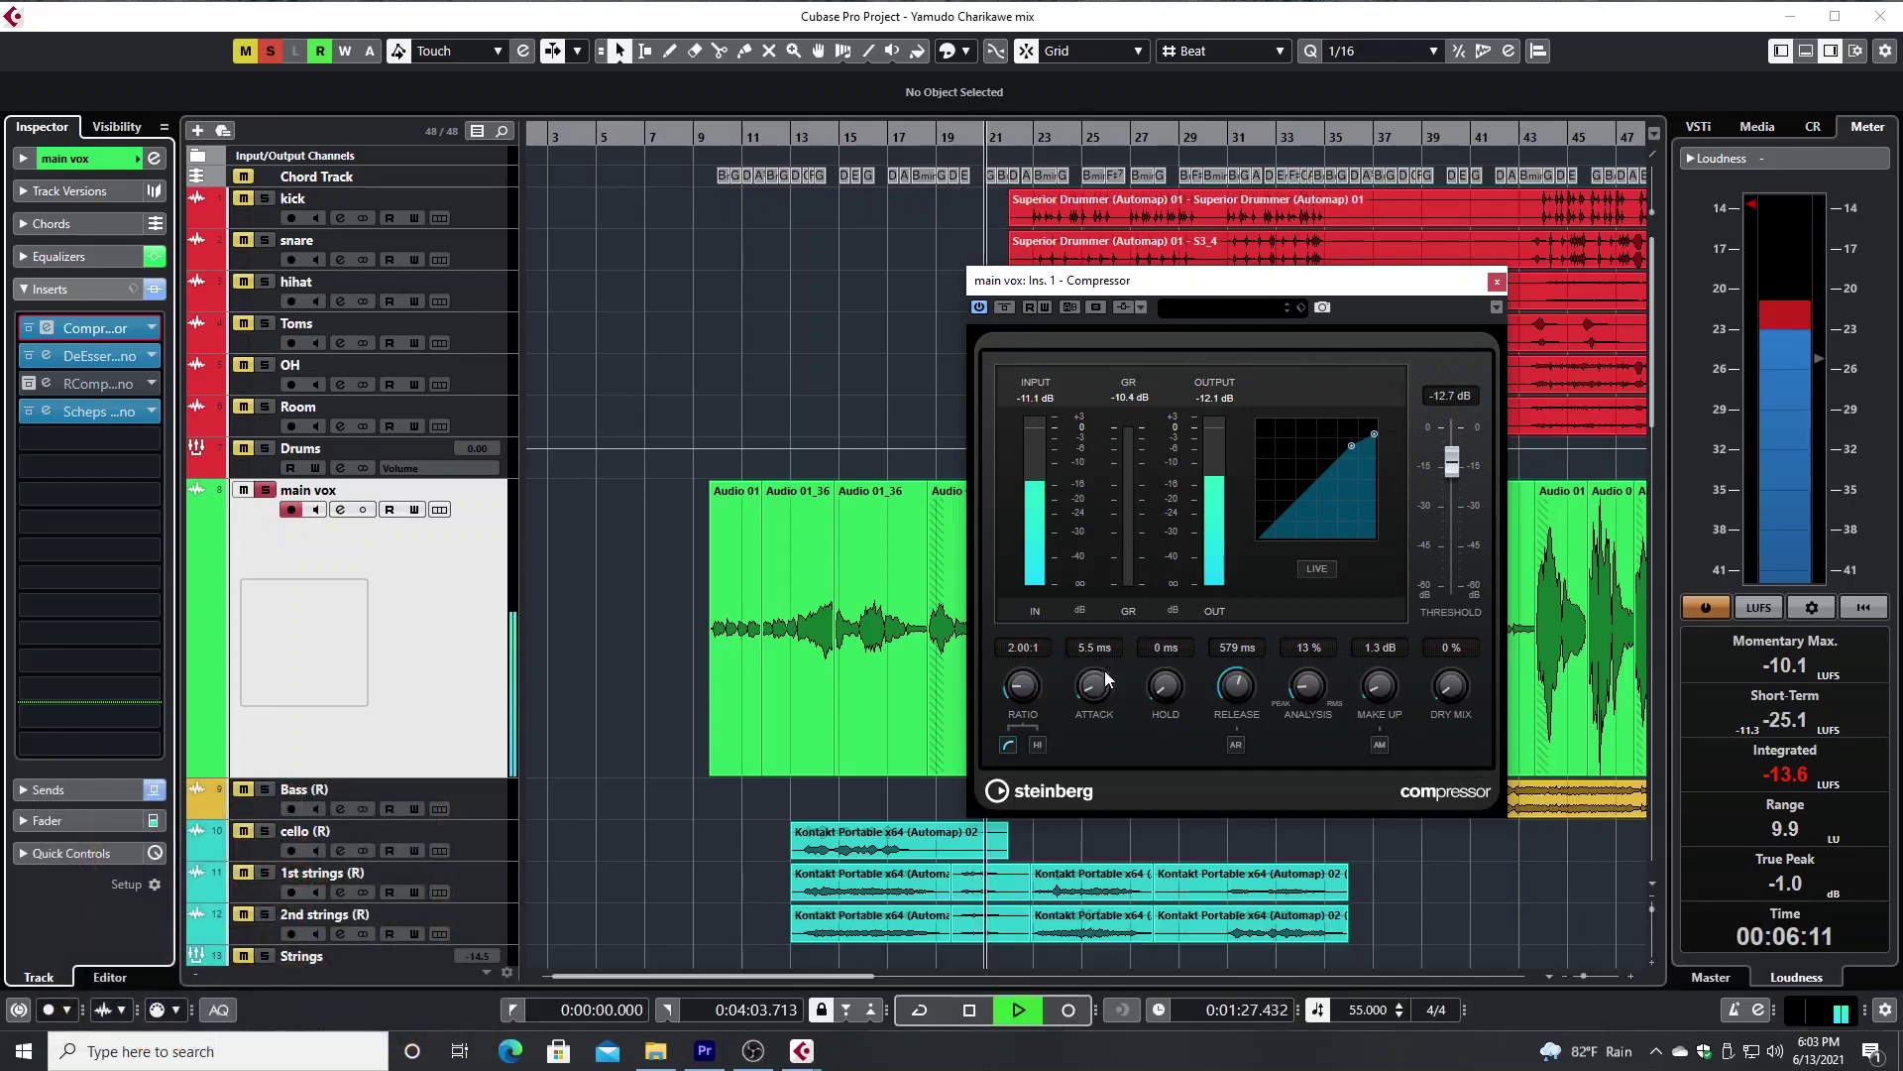
drag(1452, 462, 1455, 514)
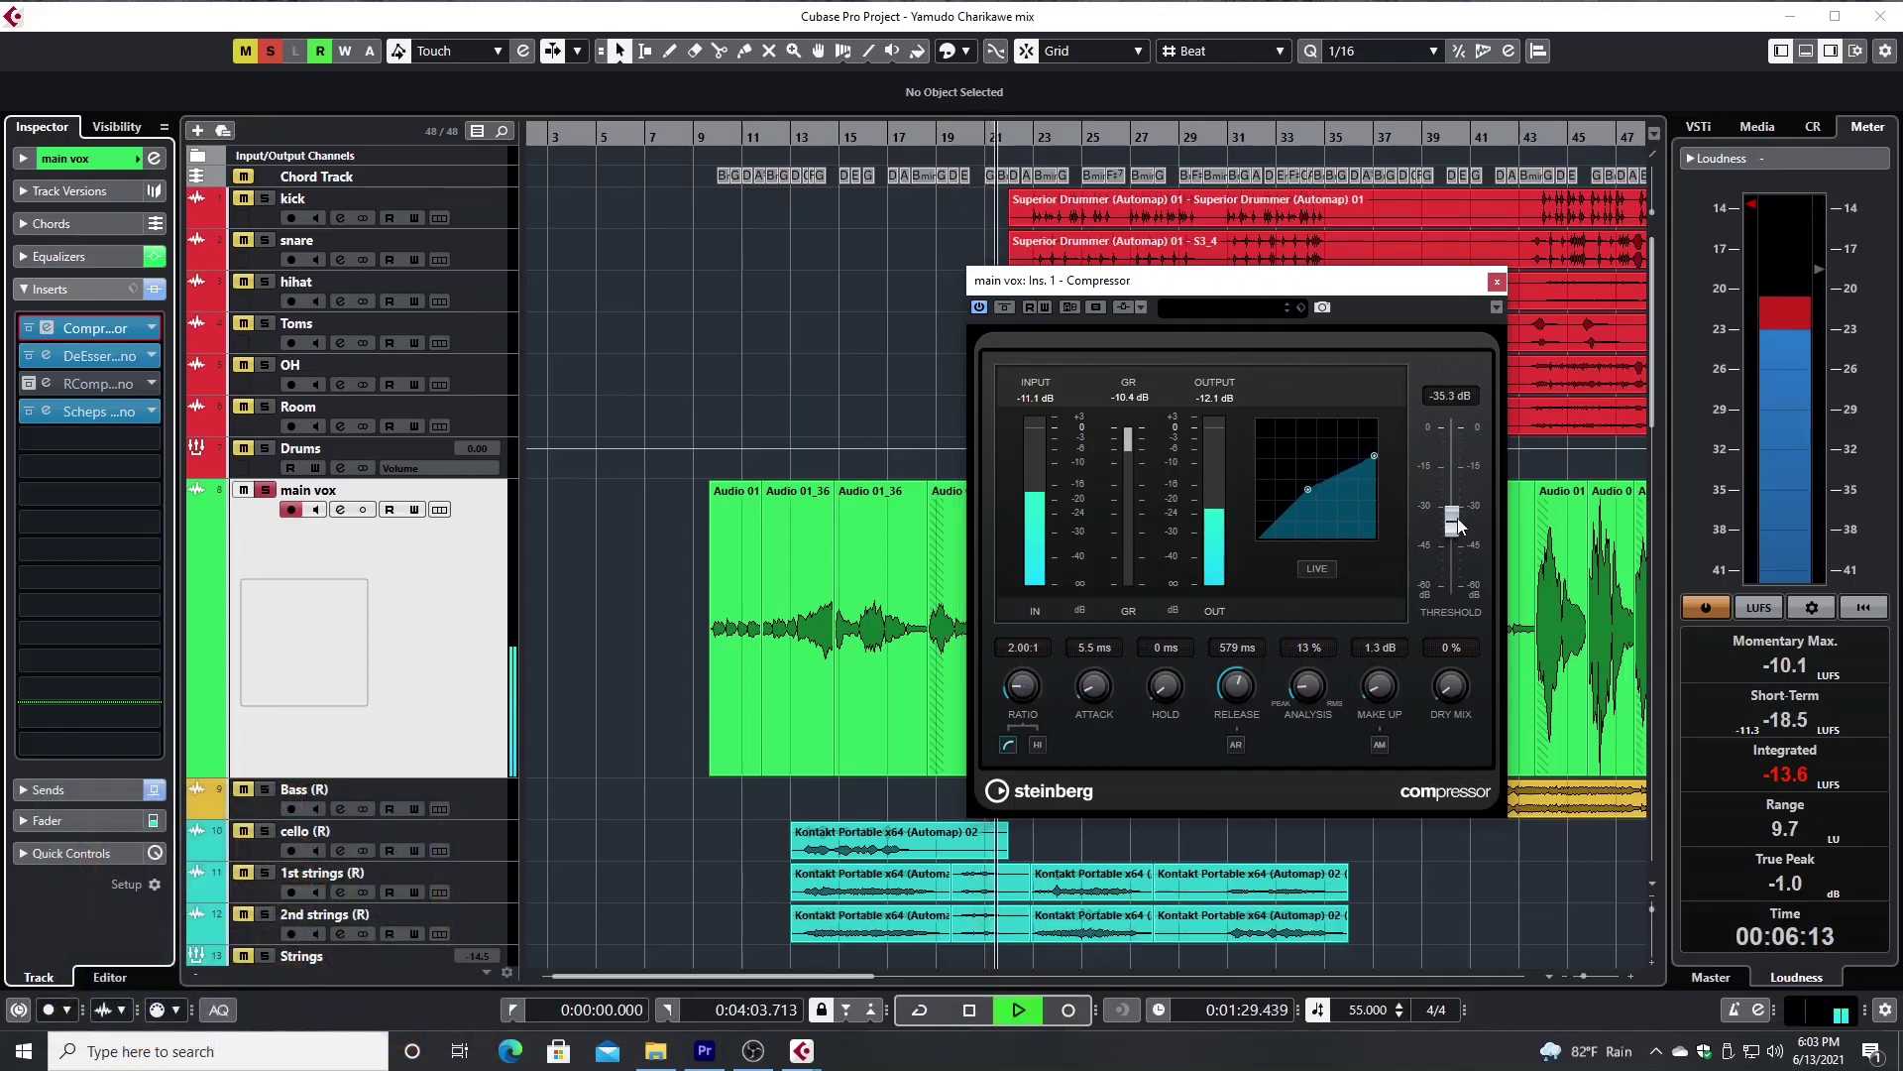
drag(1107, 681, 1107, 691)
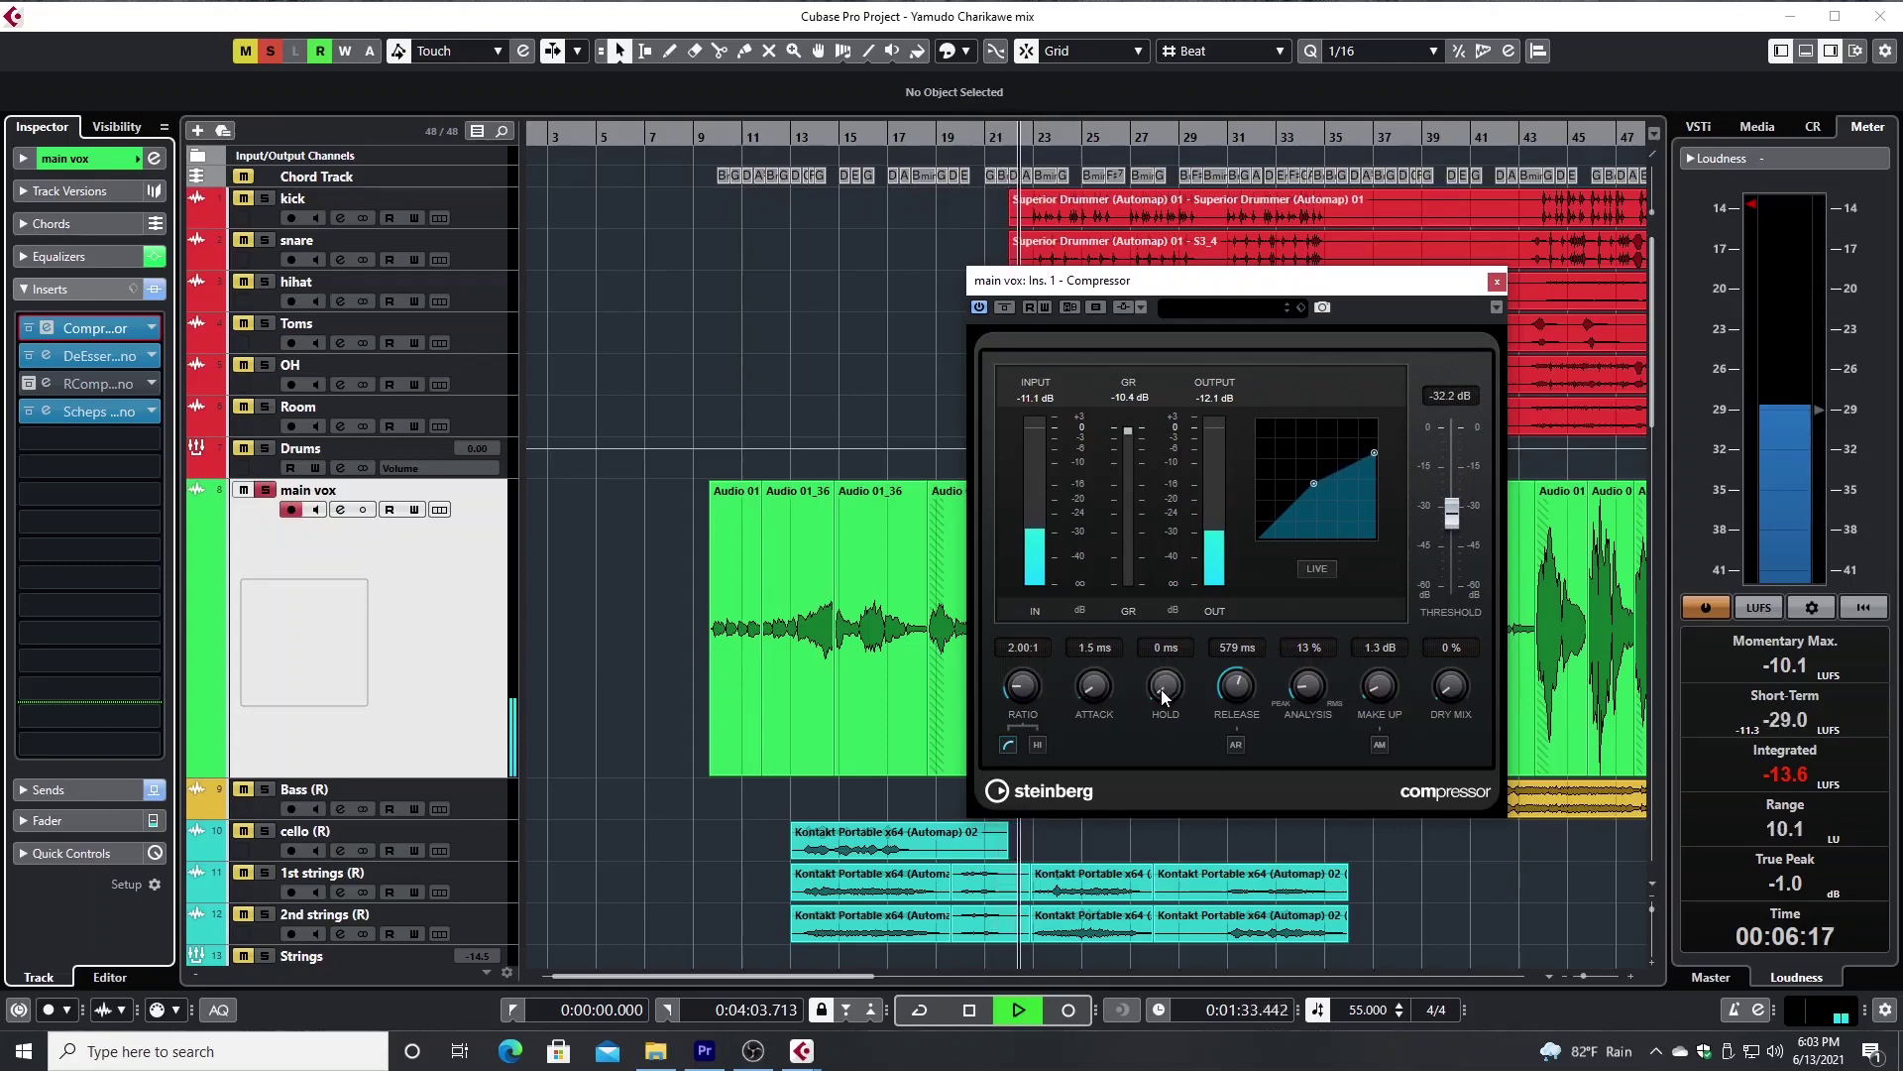
Set the compressor's release to 149 ms, ratio to 3.50:1 and Analysis to 92 % during playback
drag(1243, 692, 1234, 729)
drag(1024, 684, 1037, 652)
drag(1229, 672, 1323, 532)
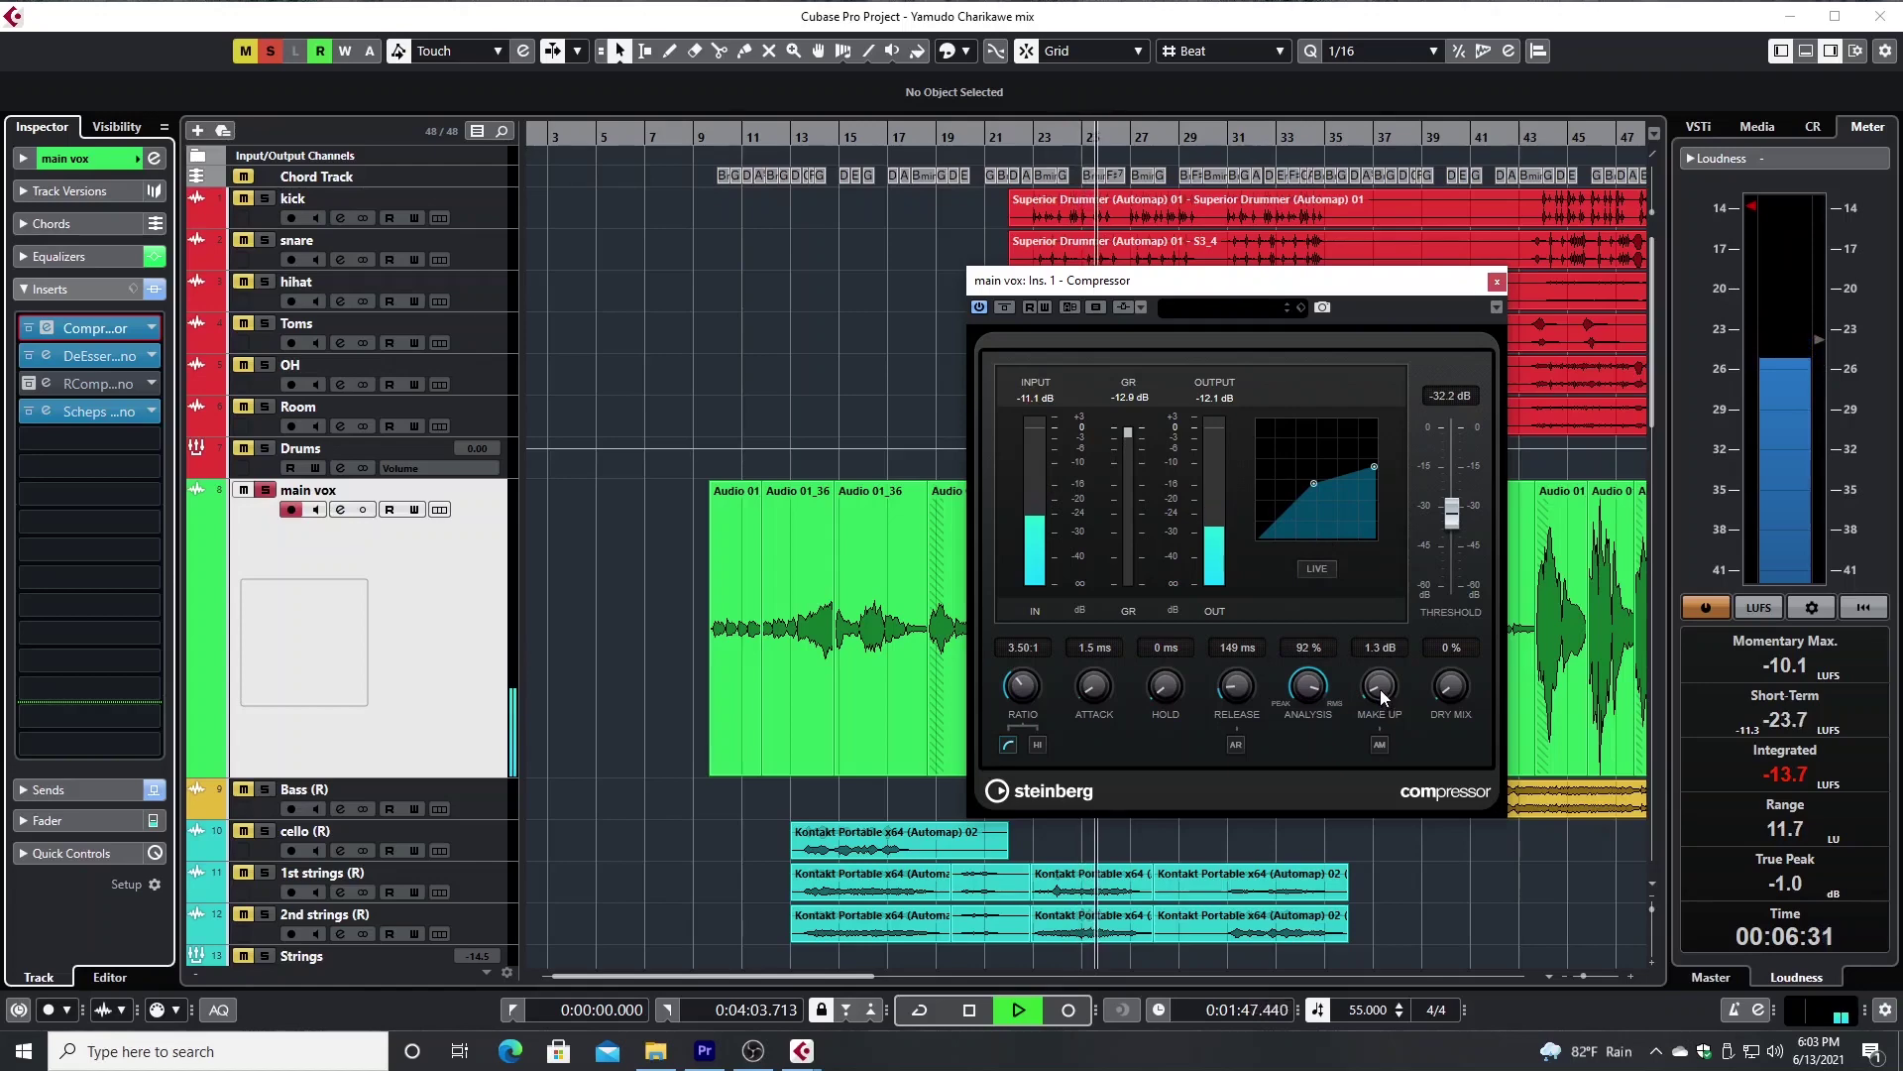
Set the make-up gain to 8.9 dB, comparing the vocal's level with the compressor bypassed and active
drag(1380, 688, 1377, 611)
click(1007, 309)
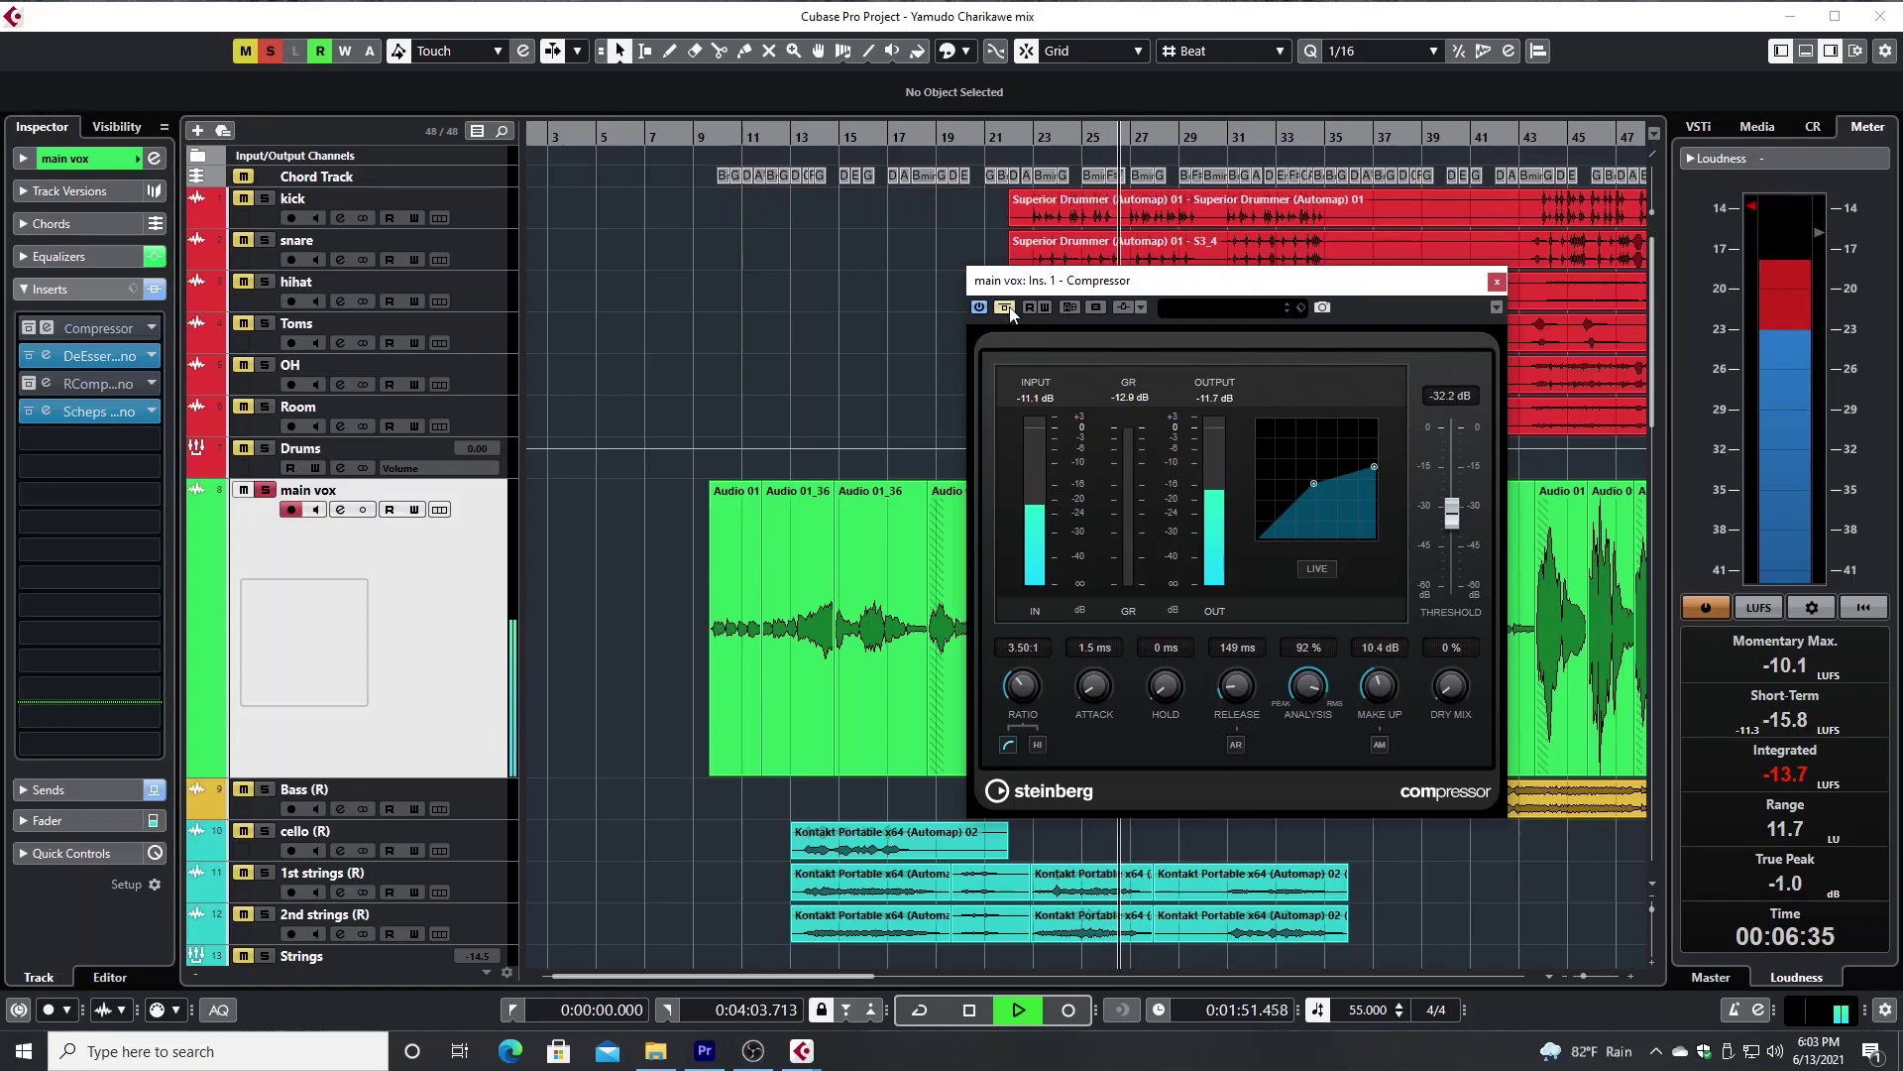
click(1008, 309)
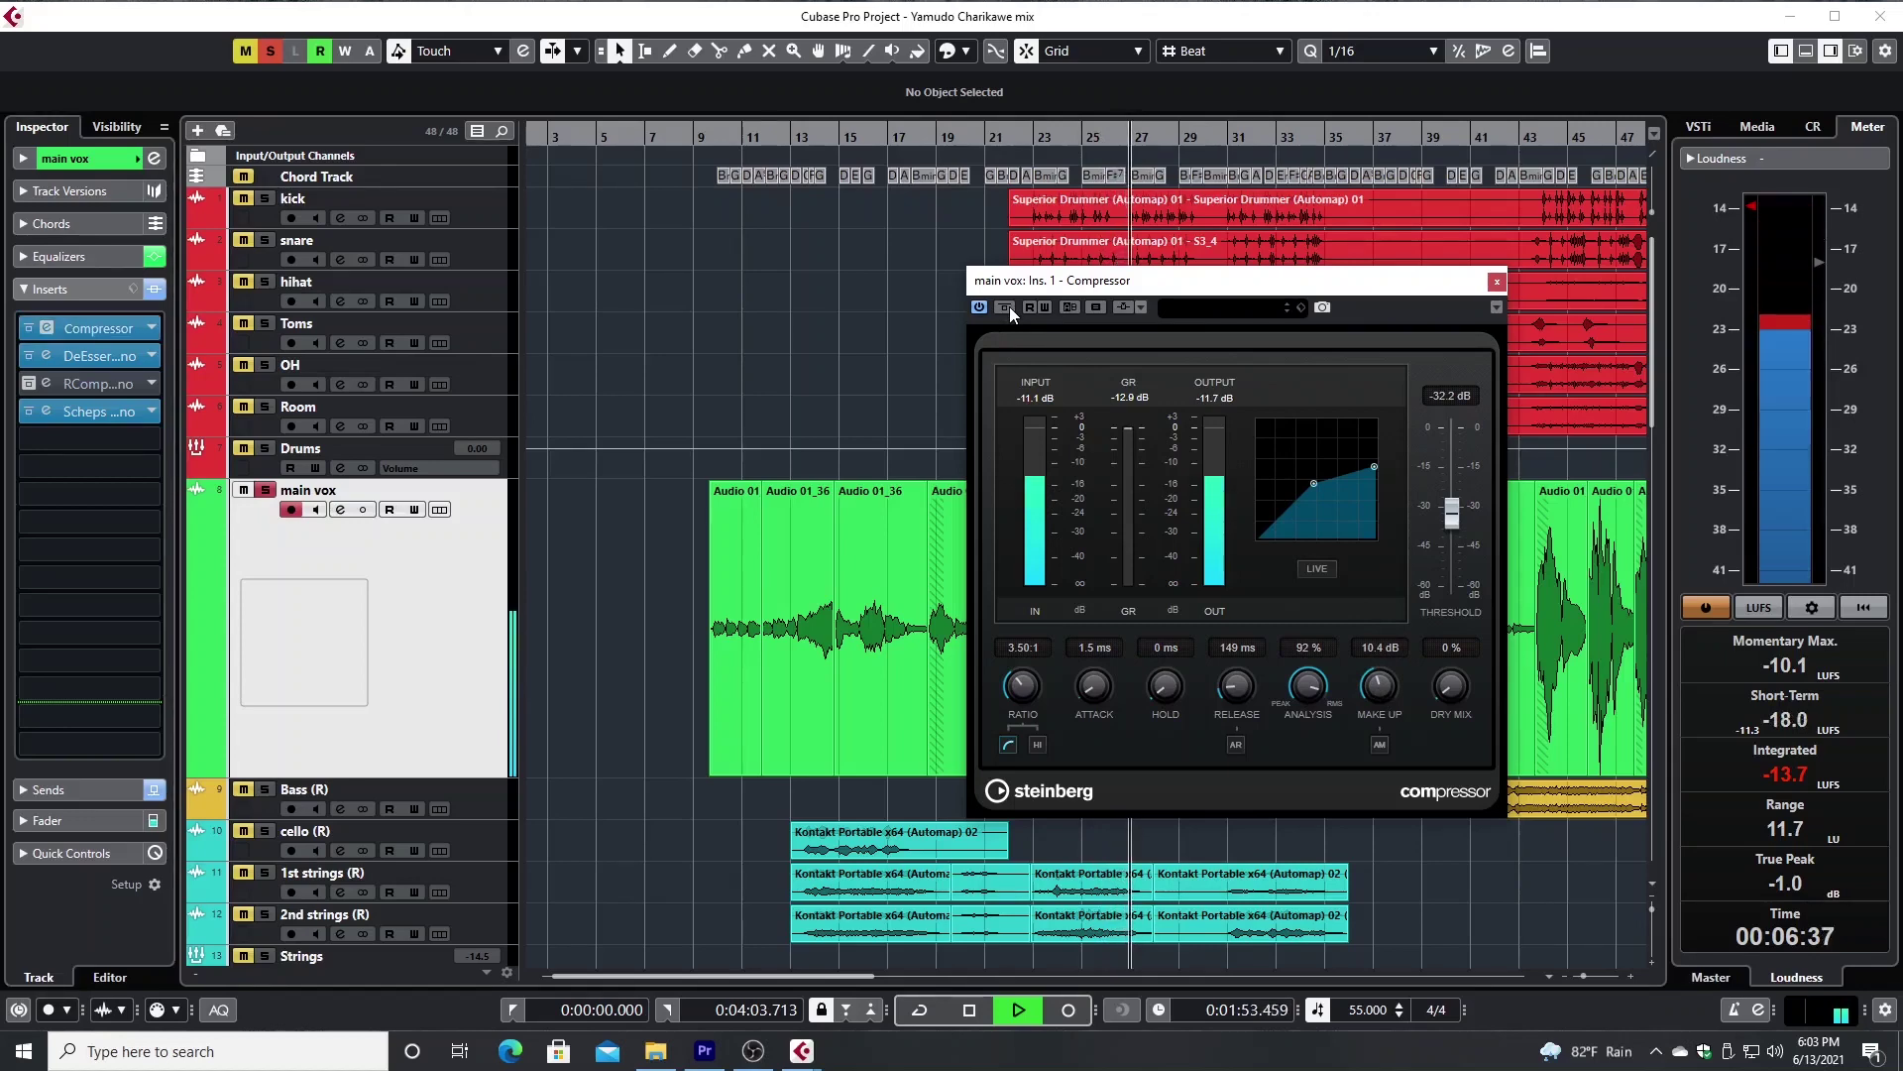
drag(1368, 694, 1372, 696)
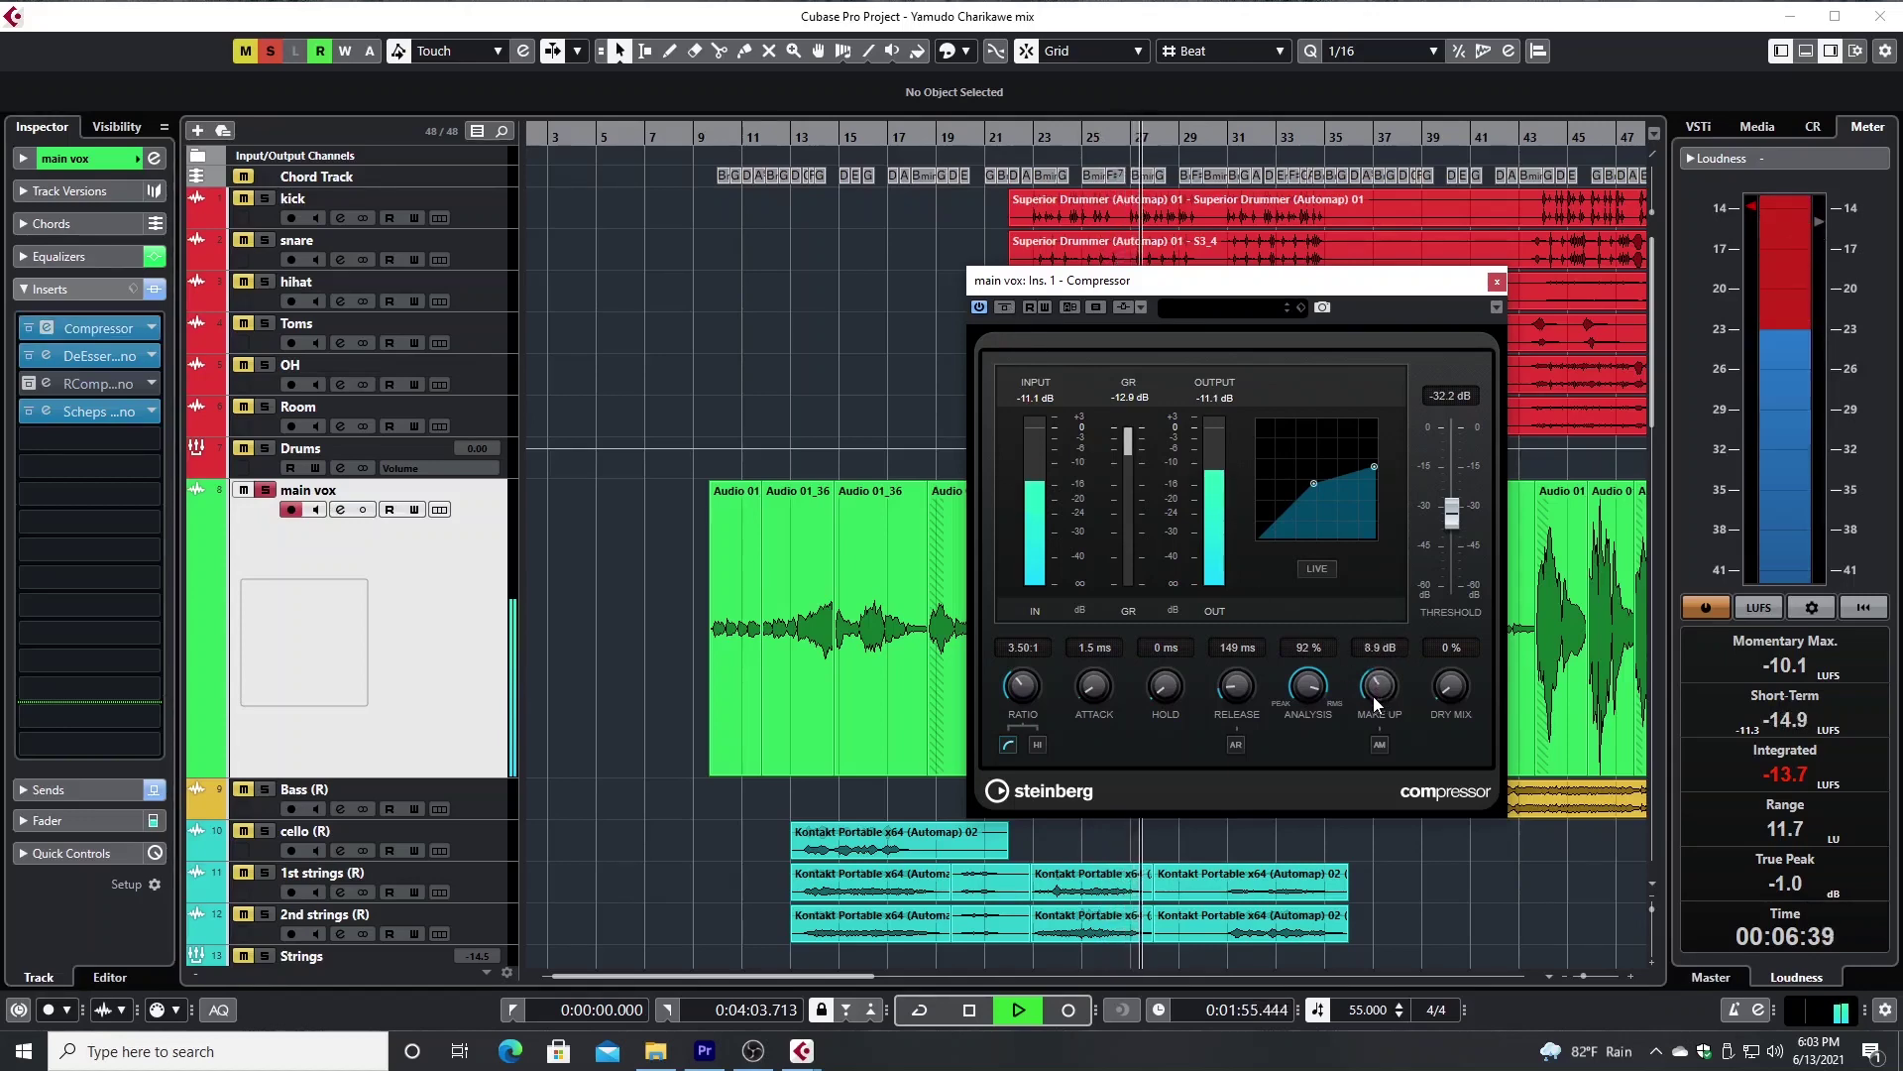
click(1006, 309)
click(1006, 308)
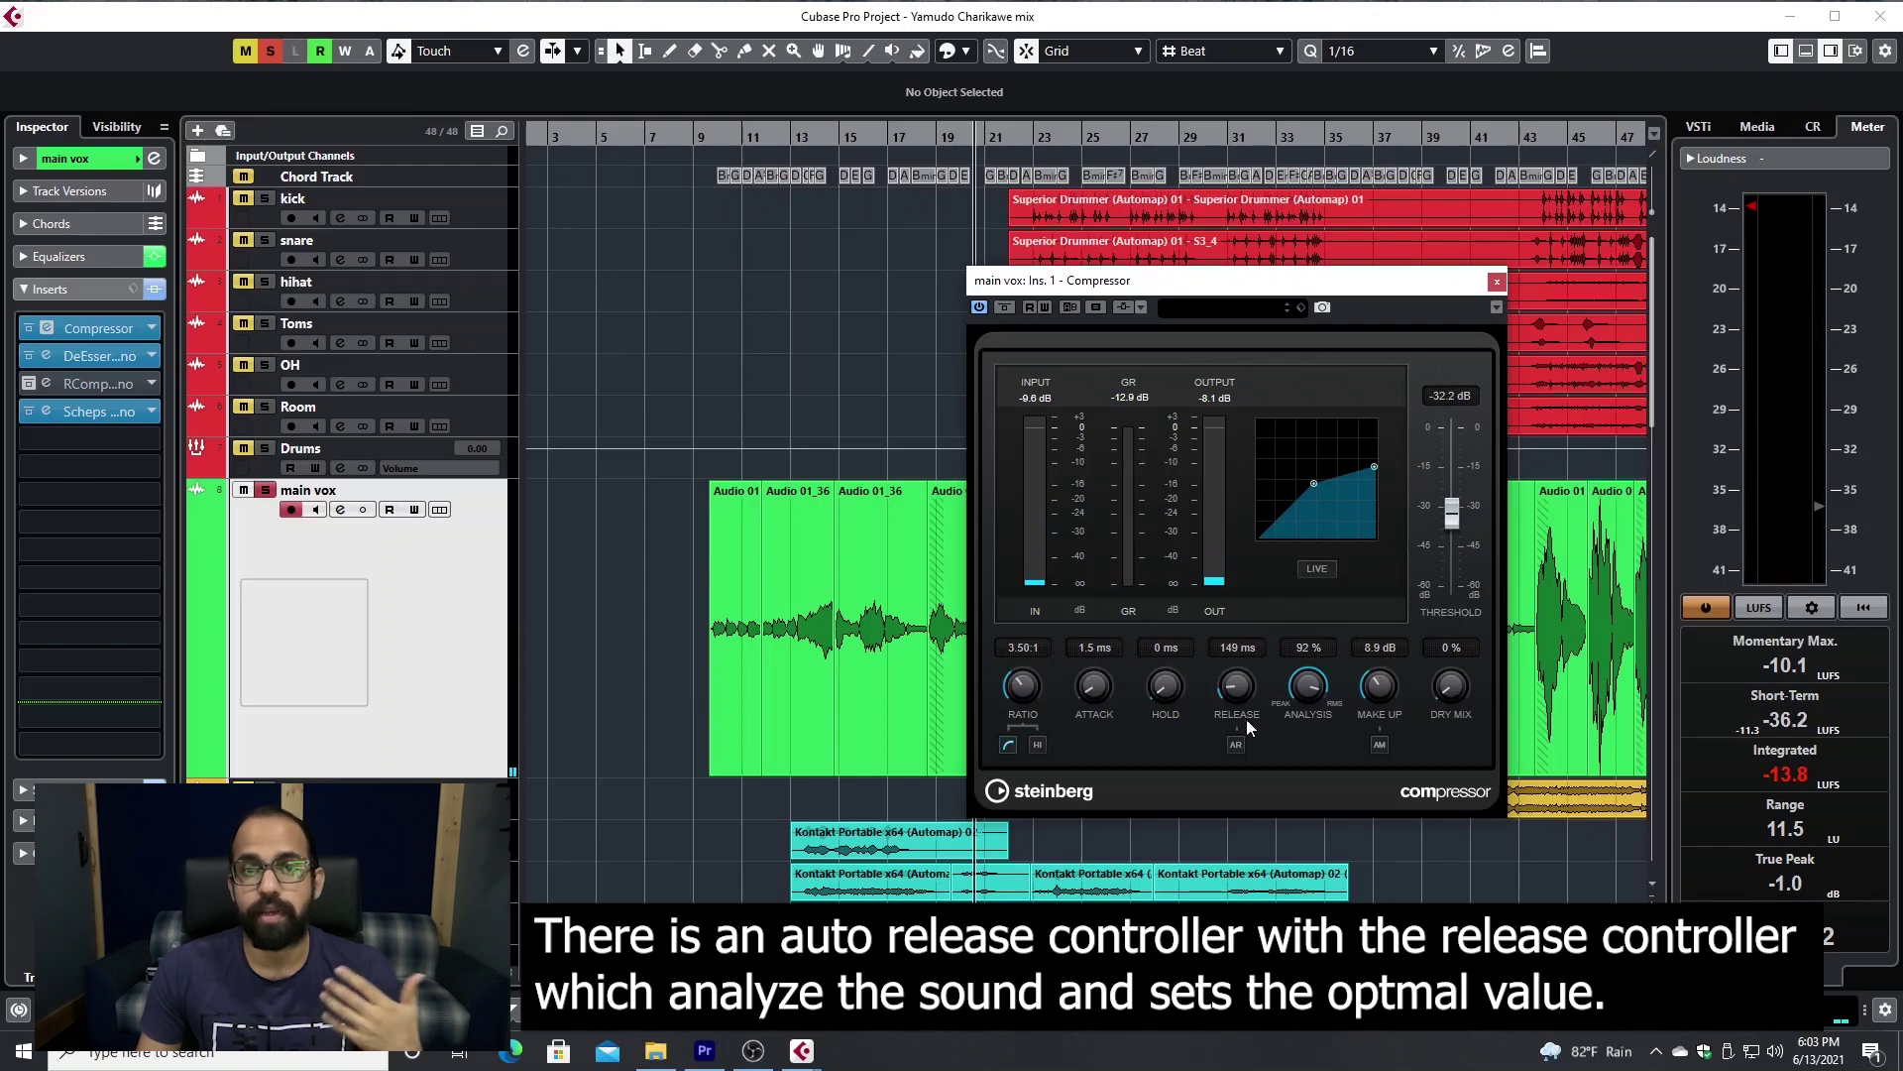
Turn on auto release and listen to the main vox with it
click(1236, 745)
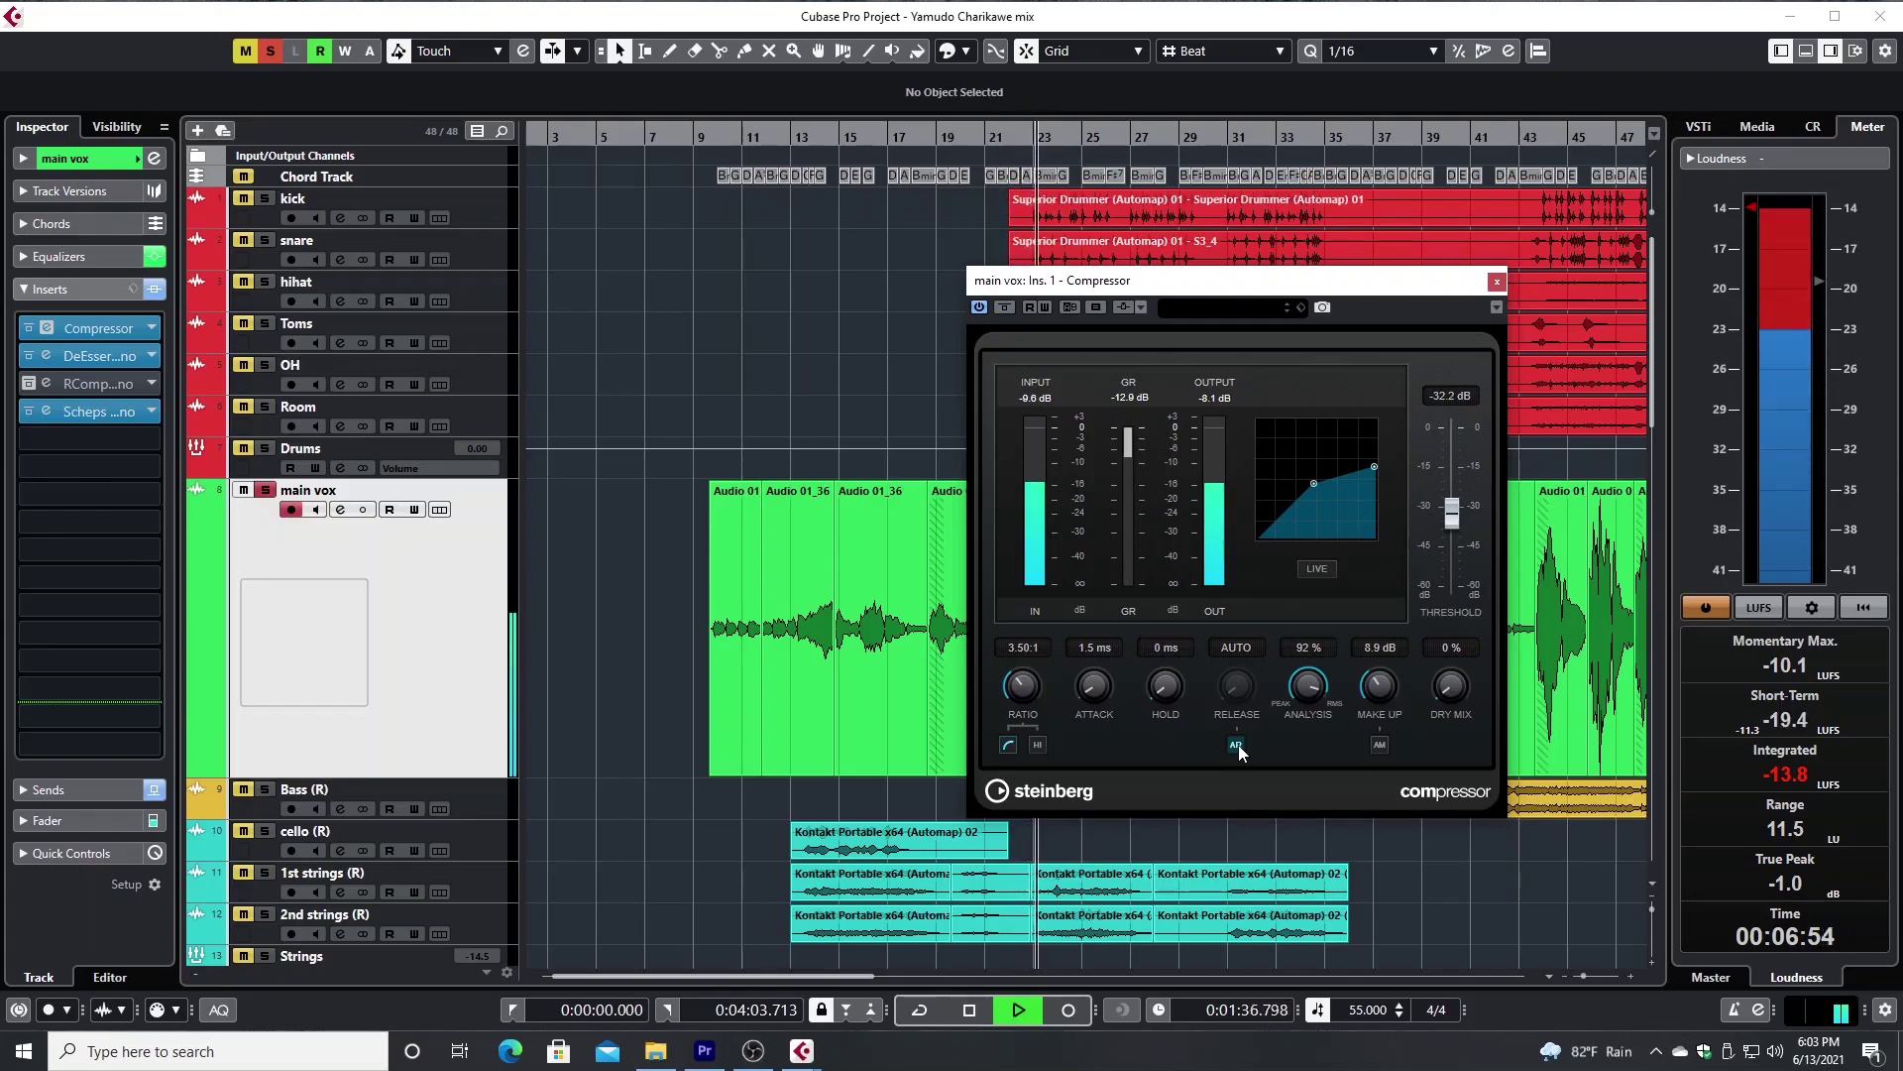
key(space)
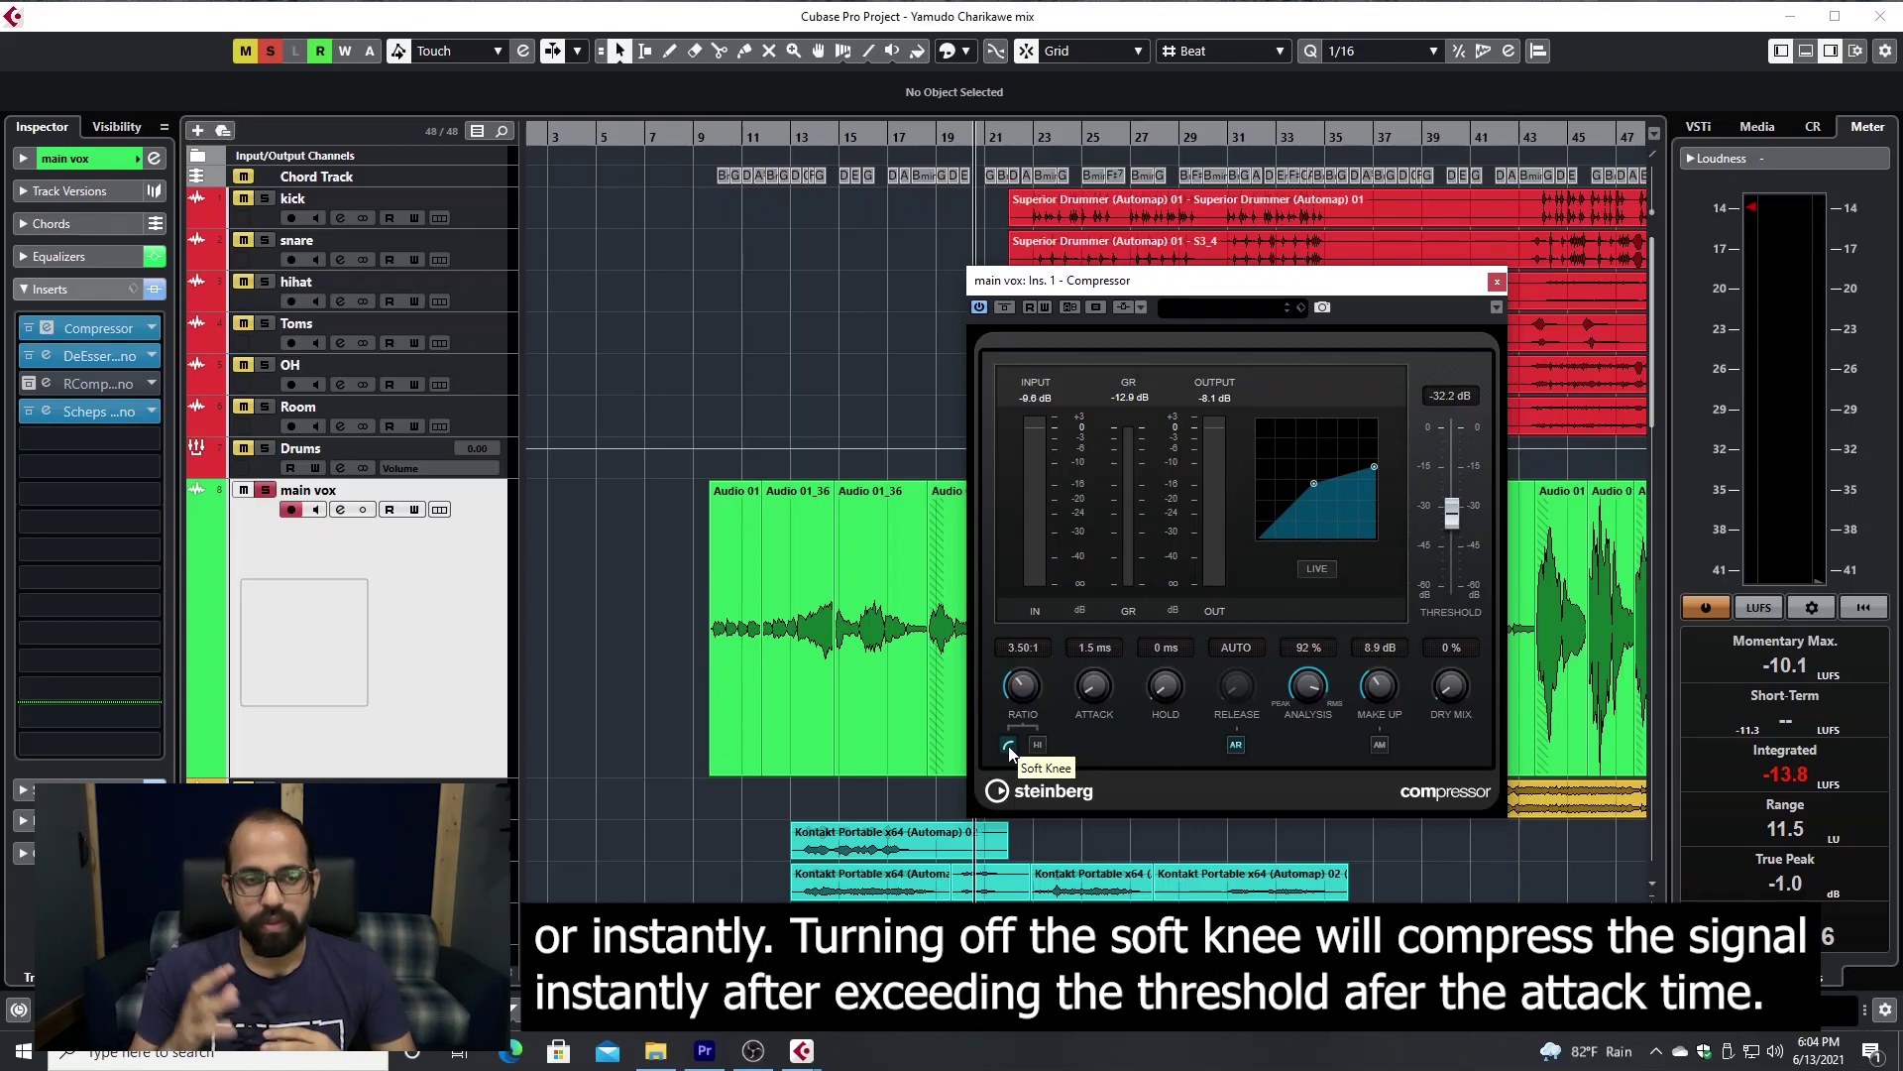
Compare the main vox playback with the compressor's soft knee on and off
click(1008, 745)
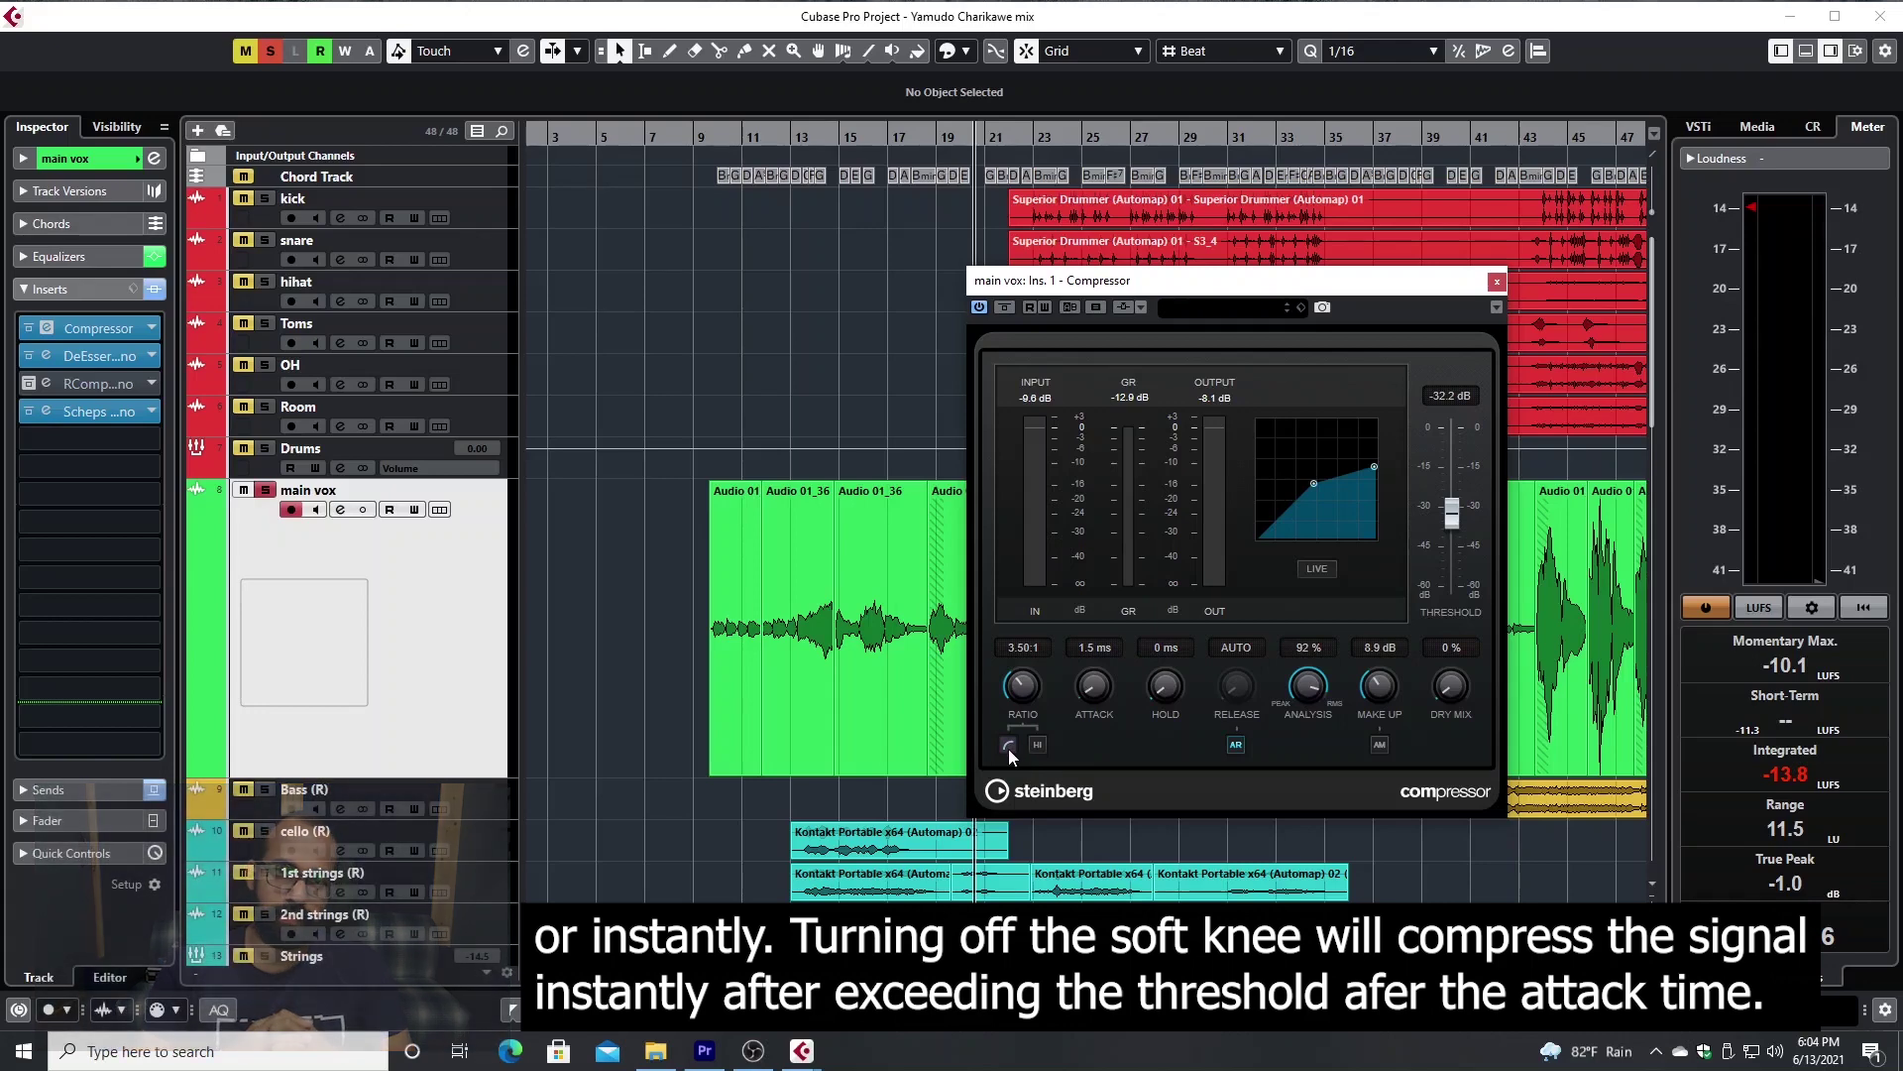
click(1008, 745)
key(space)
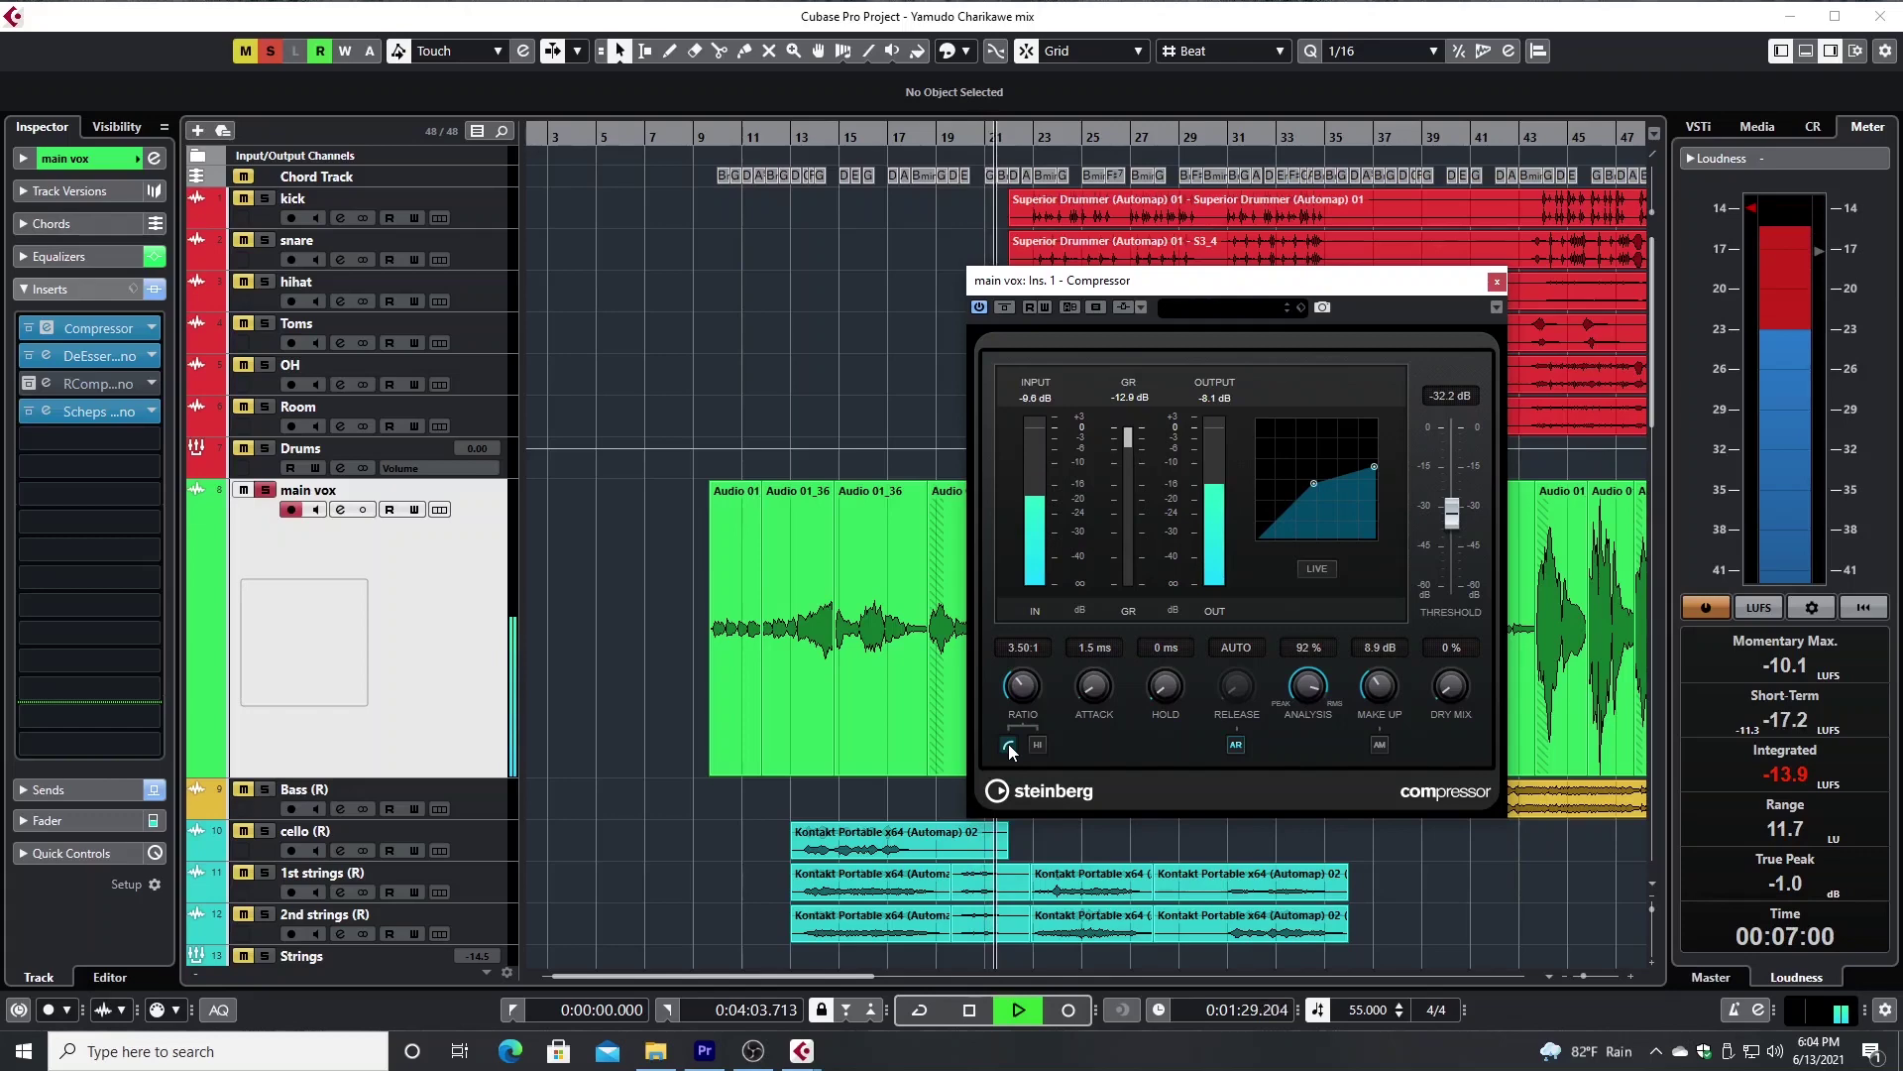
key(space)
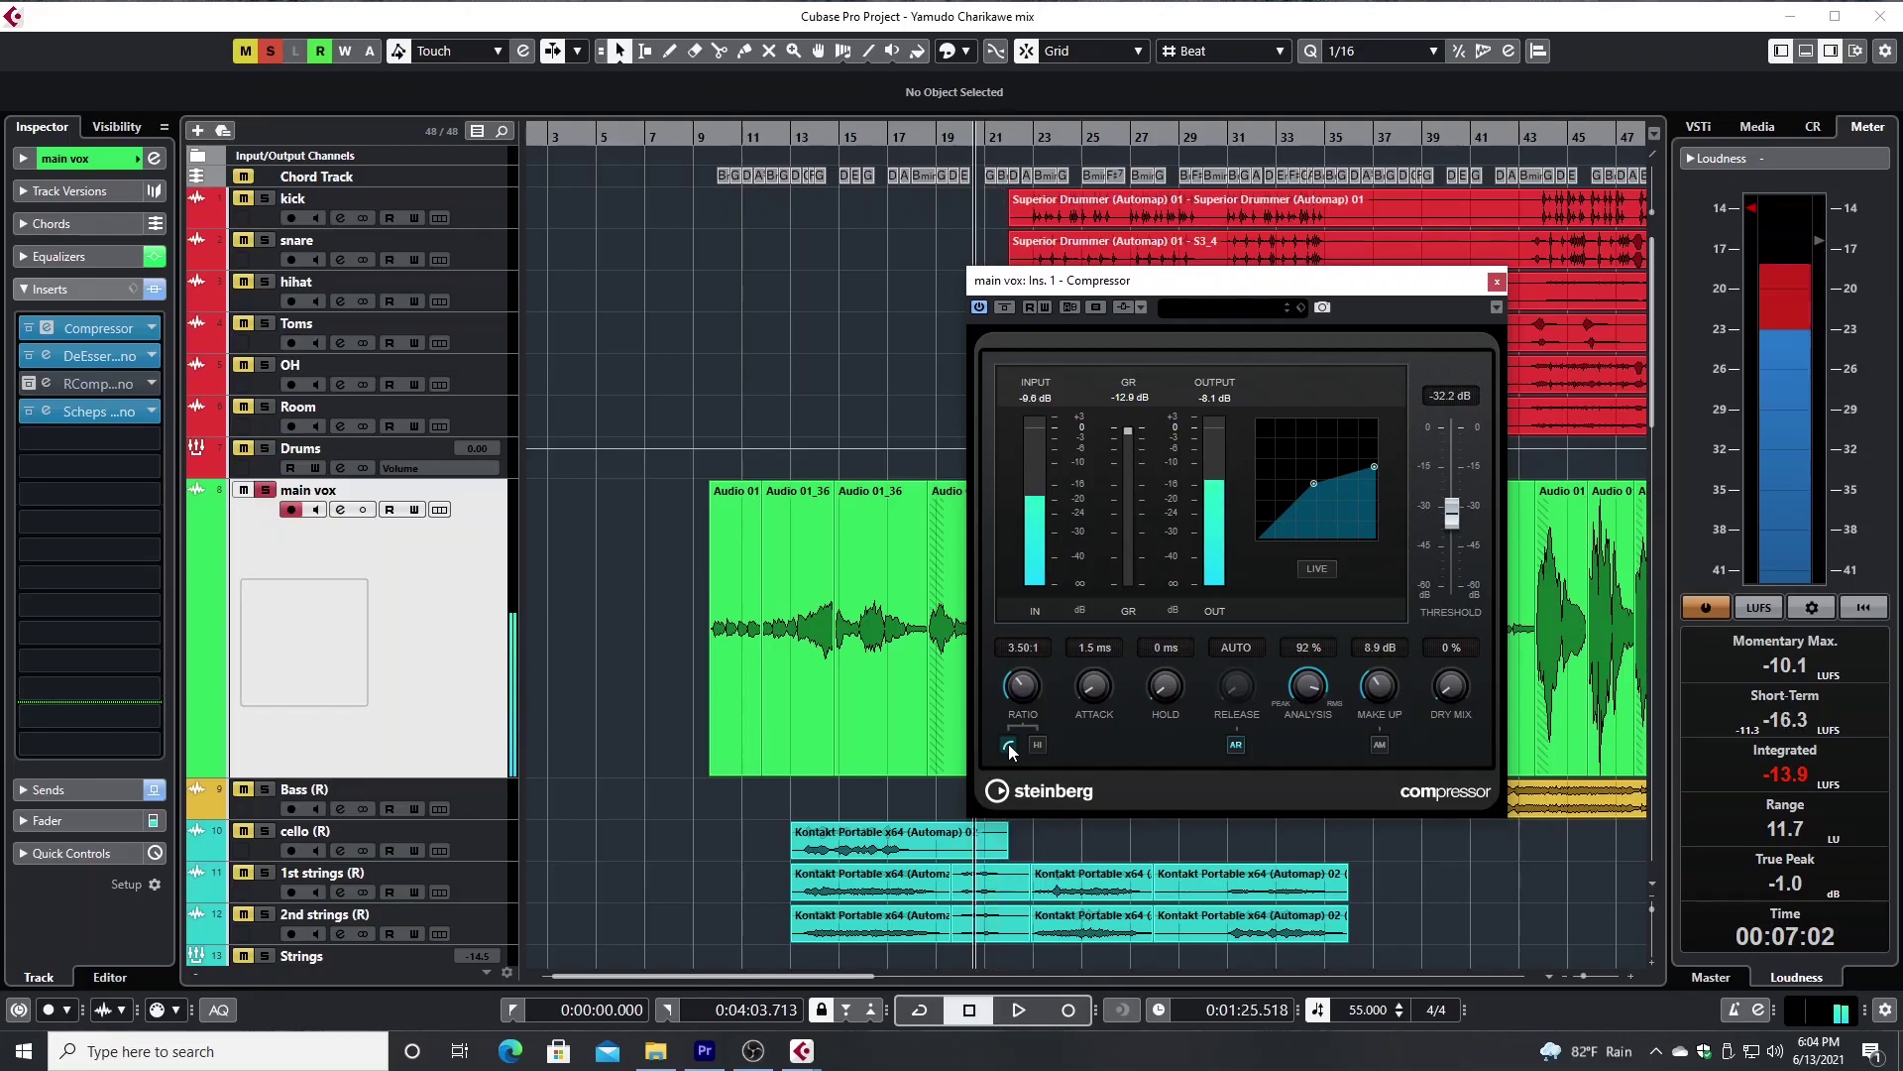
key(space)
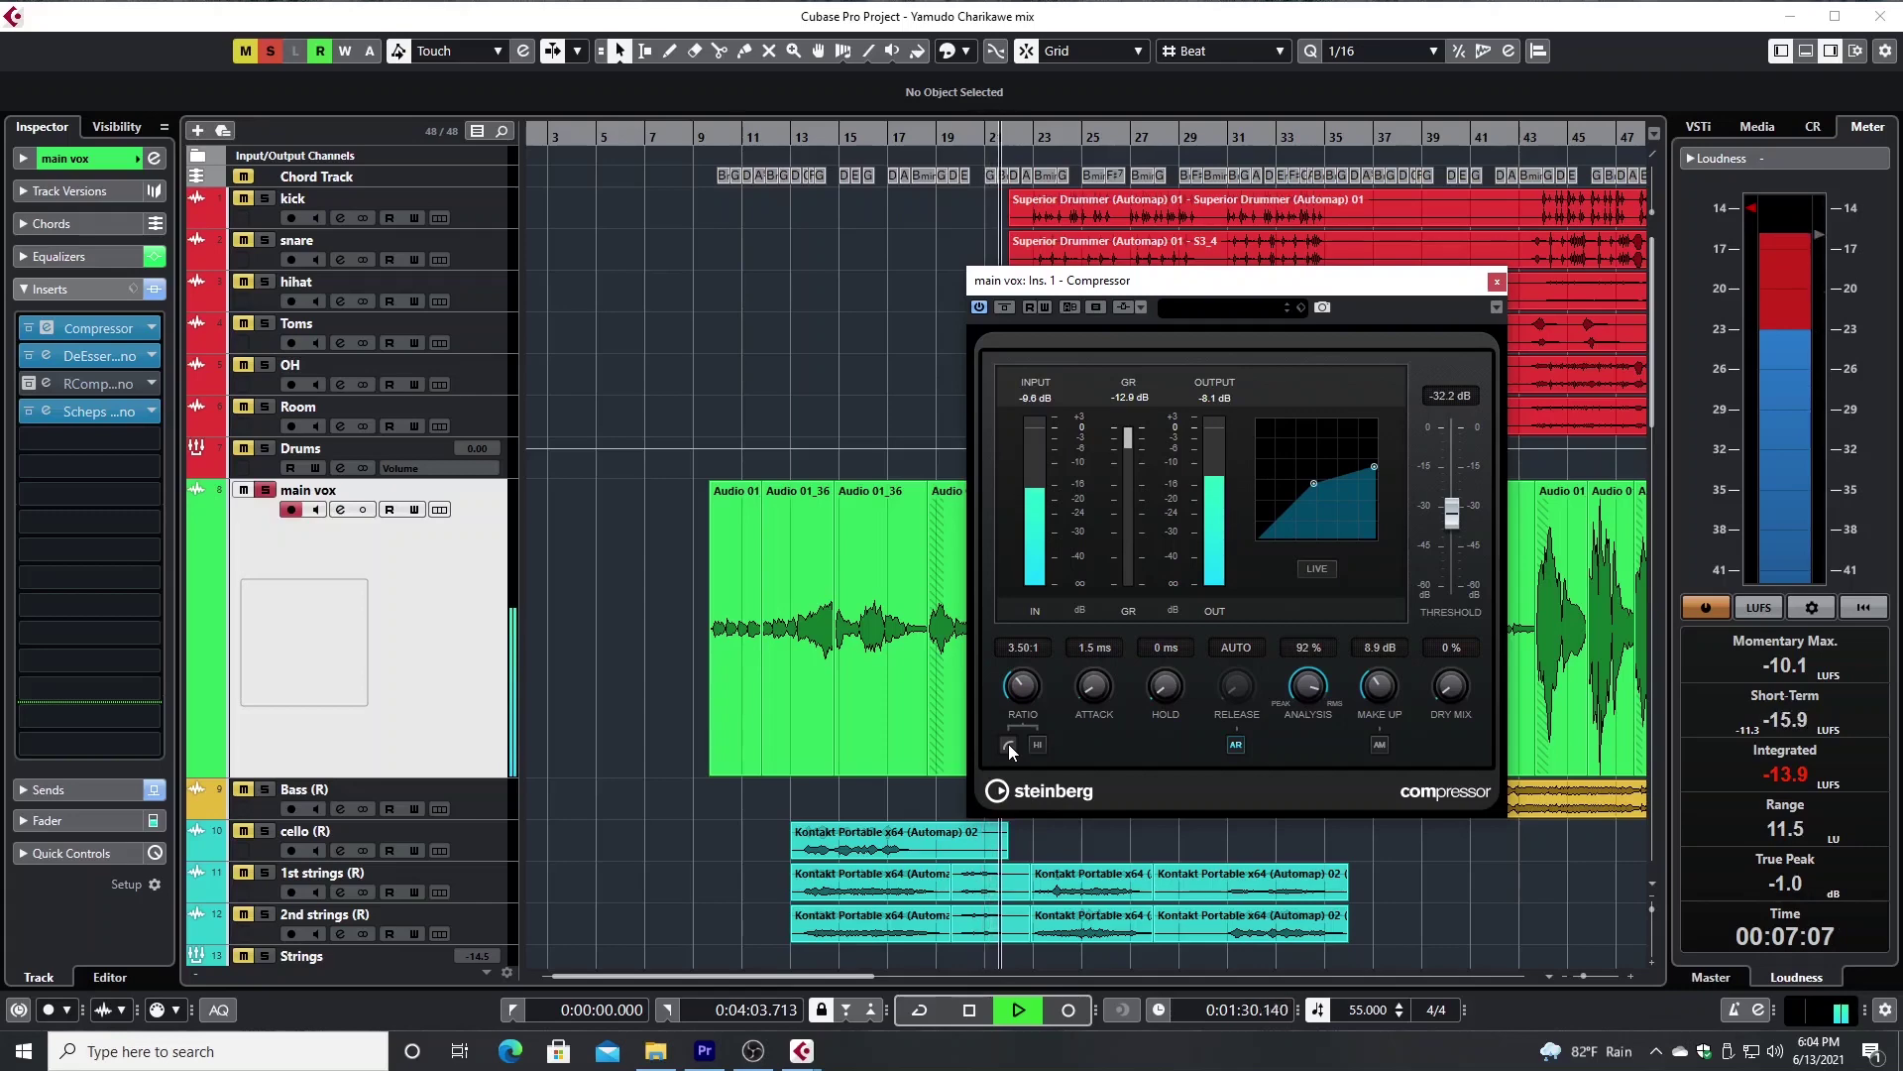
key(space)
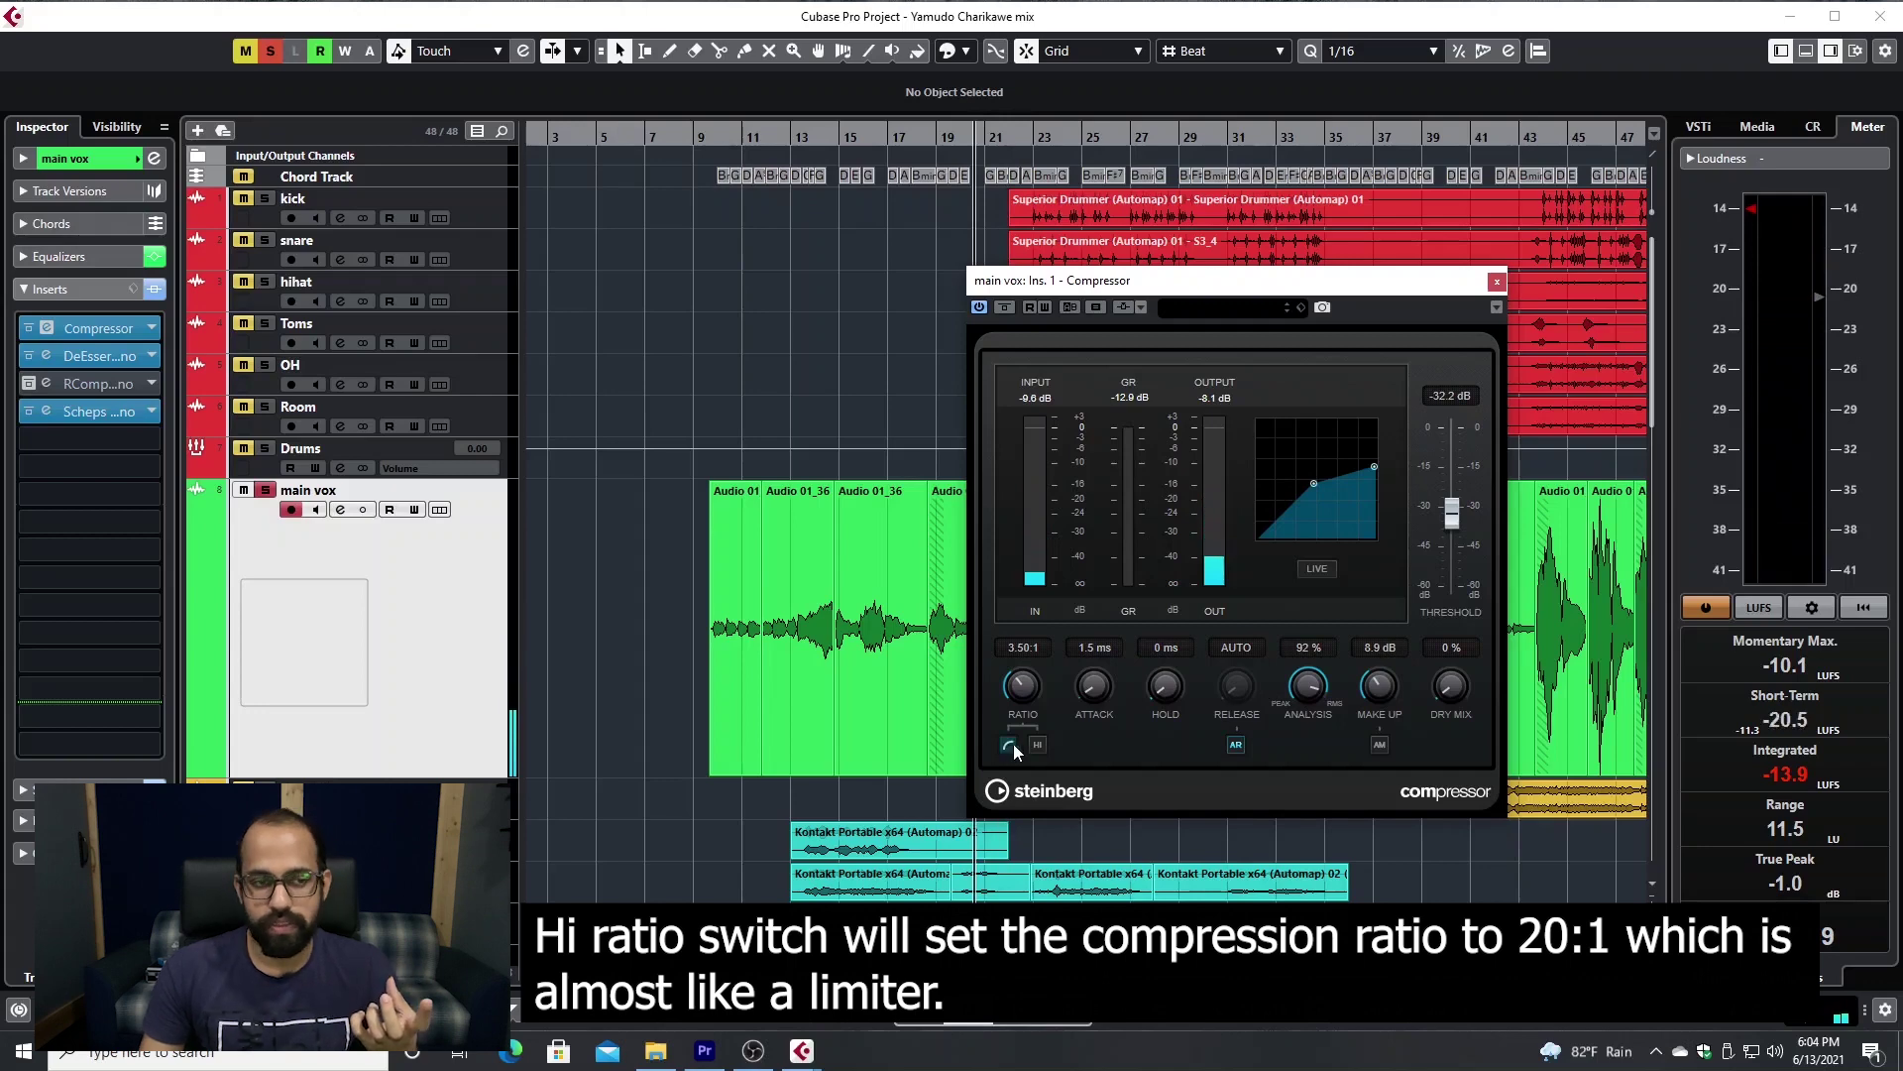
Compare the main vox with high ratio on and off, leaving high ratio switched on
click(1037, 747)
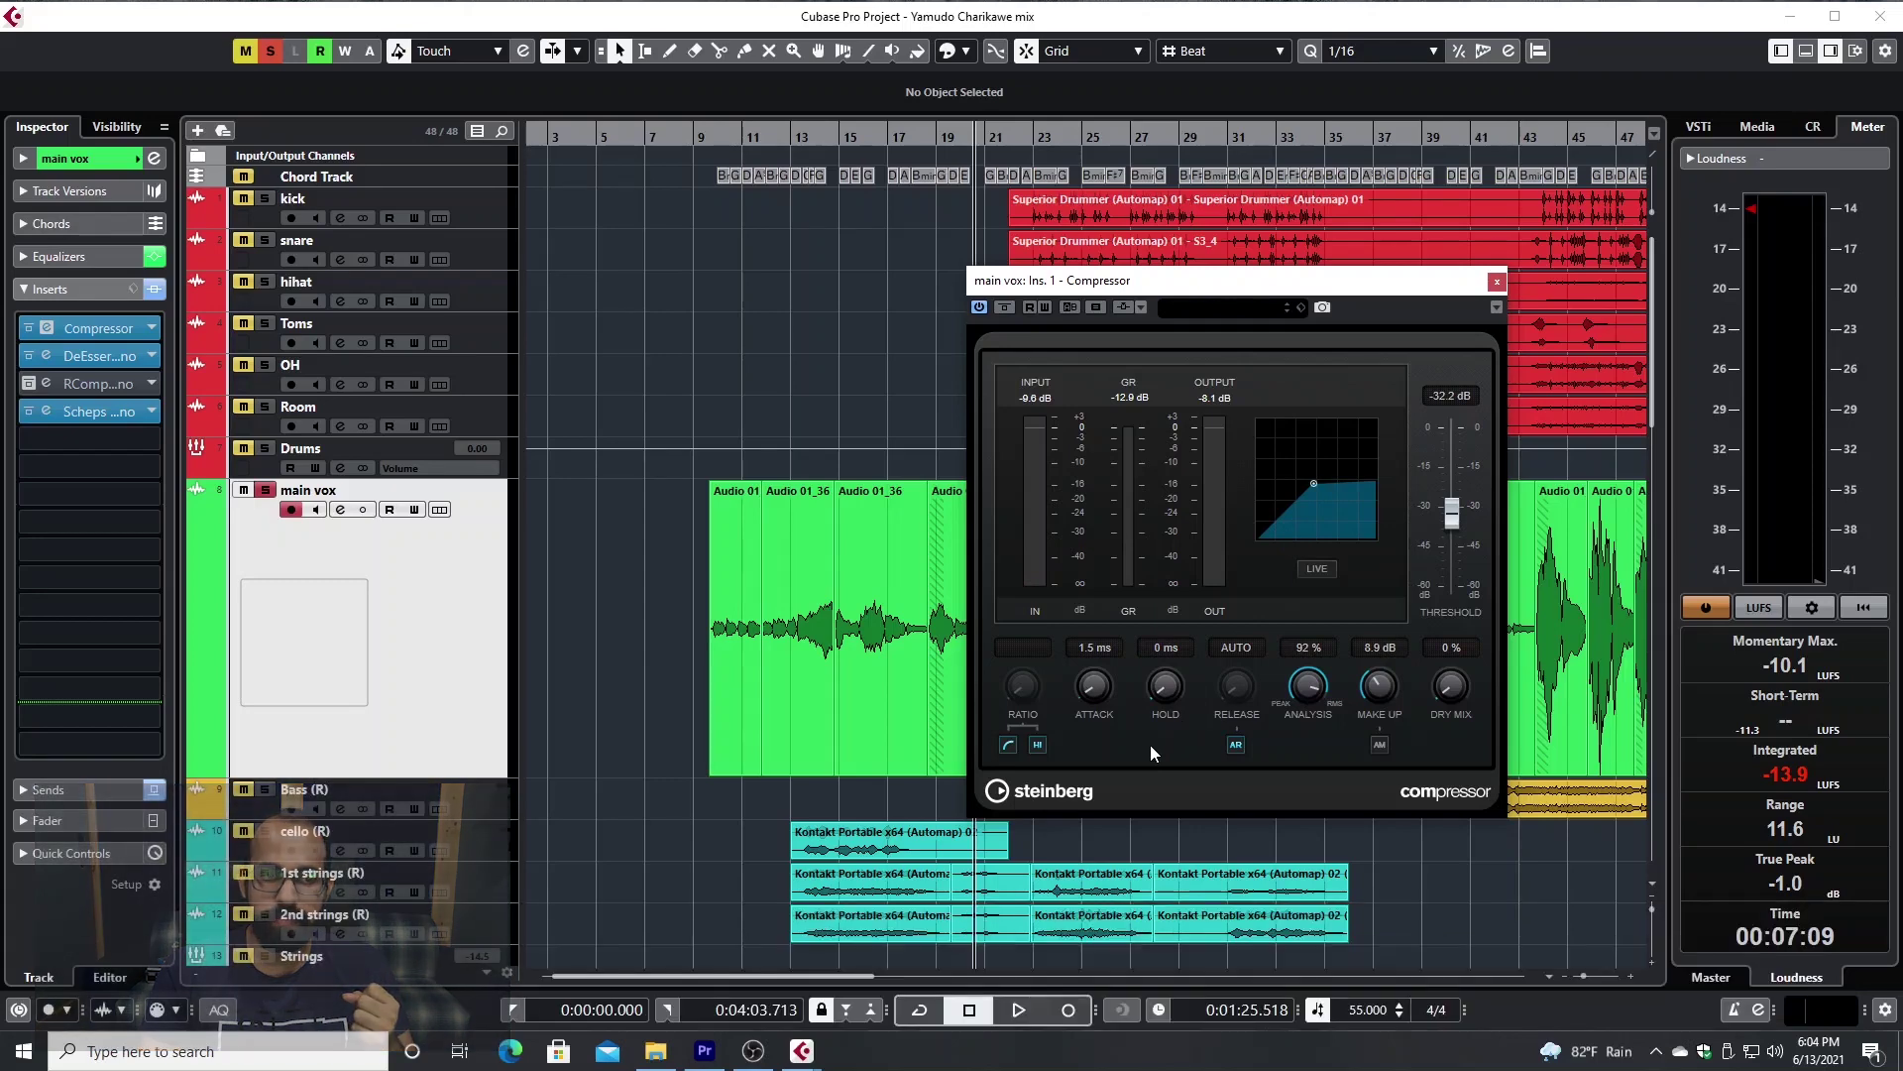
key(space)
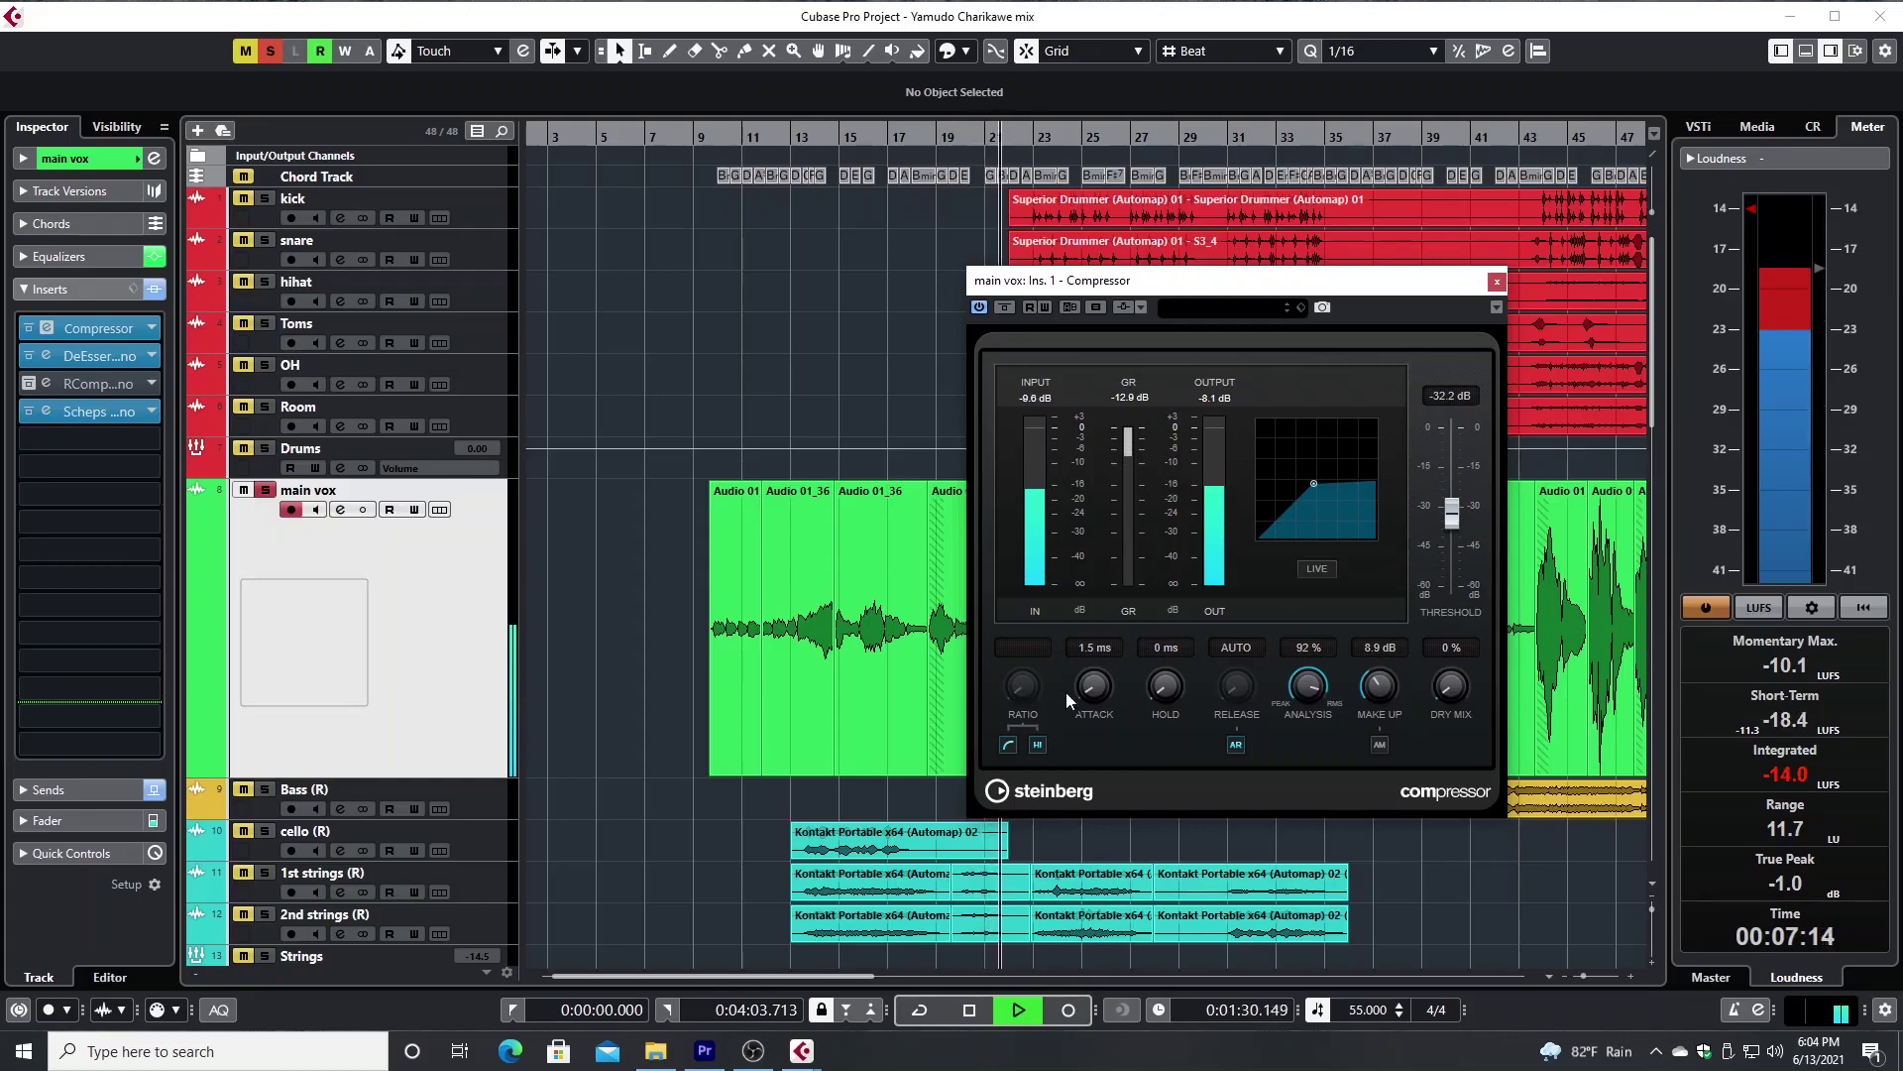
click(1037, 745)
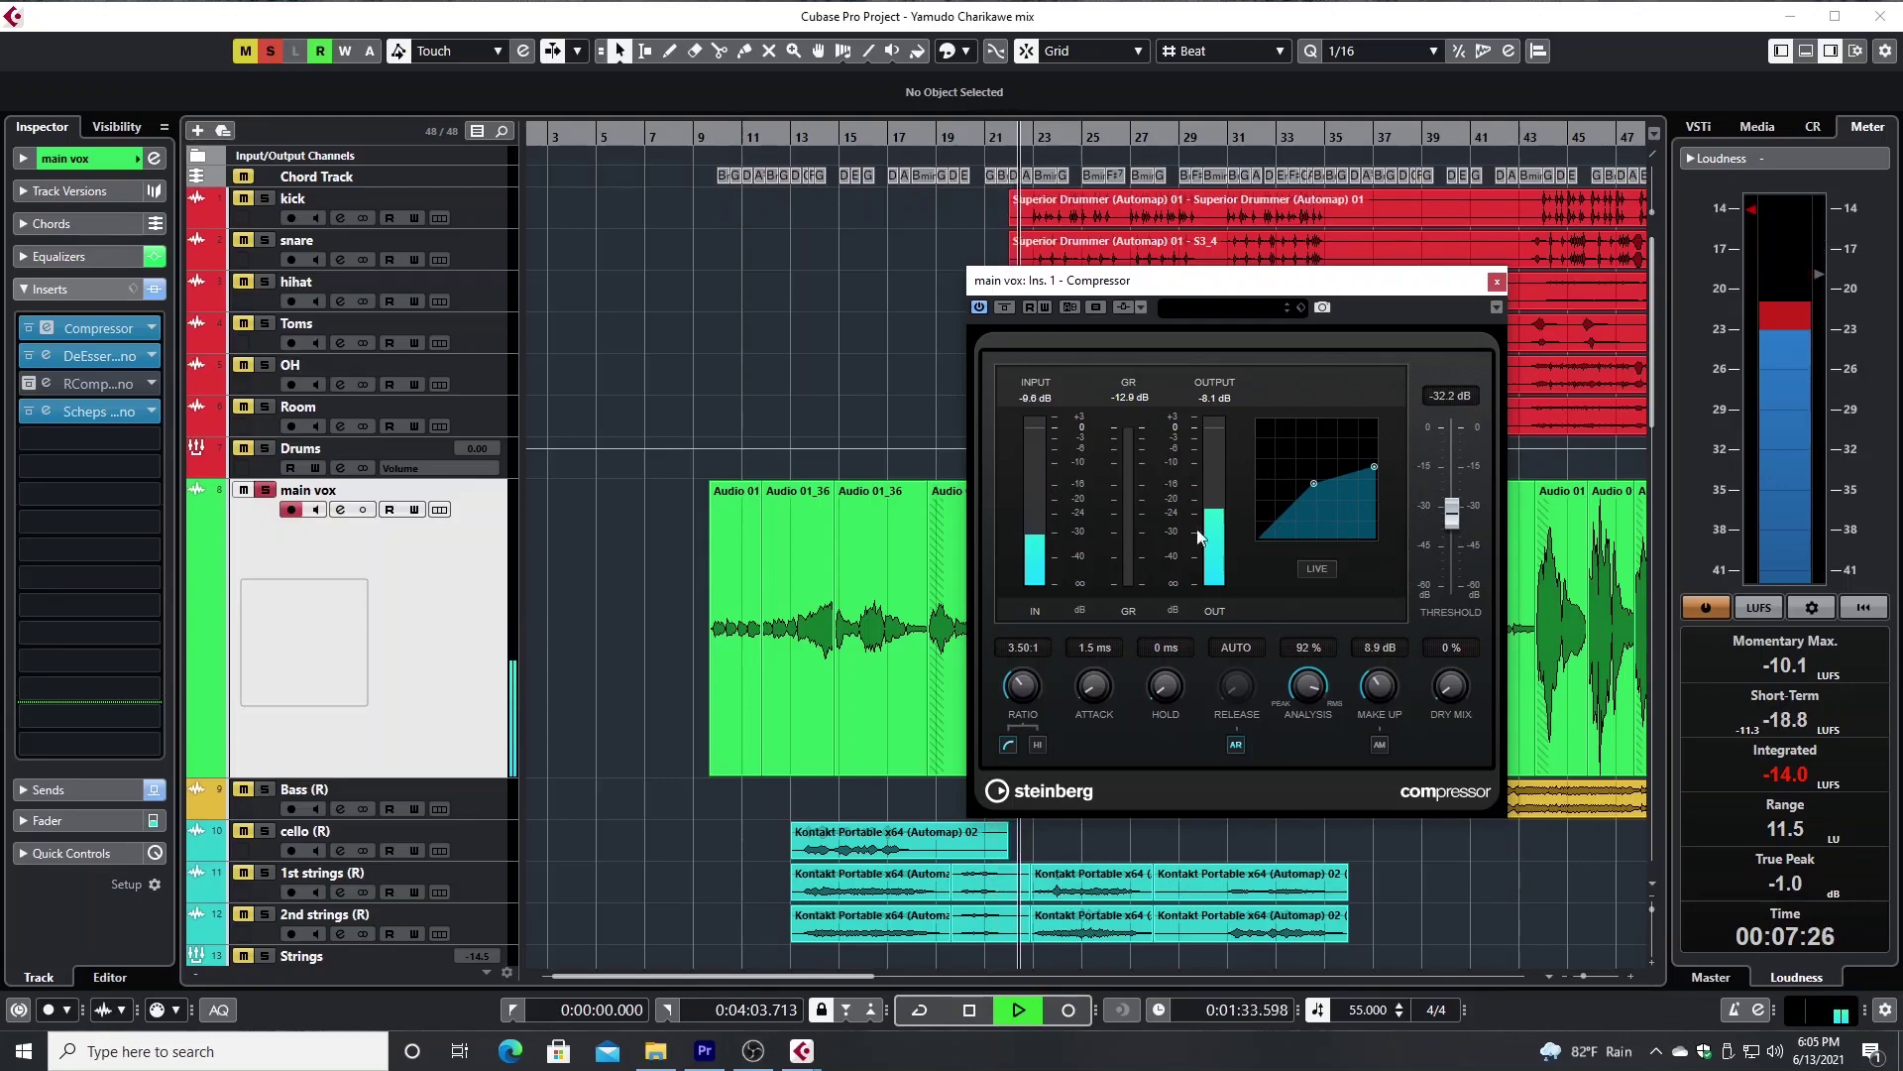
key(space)
click(1040, 744)
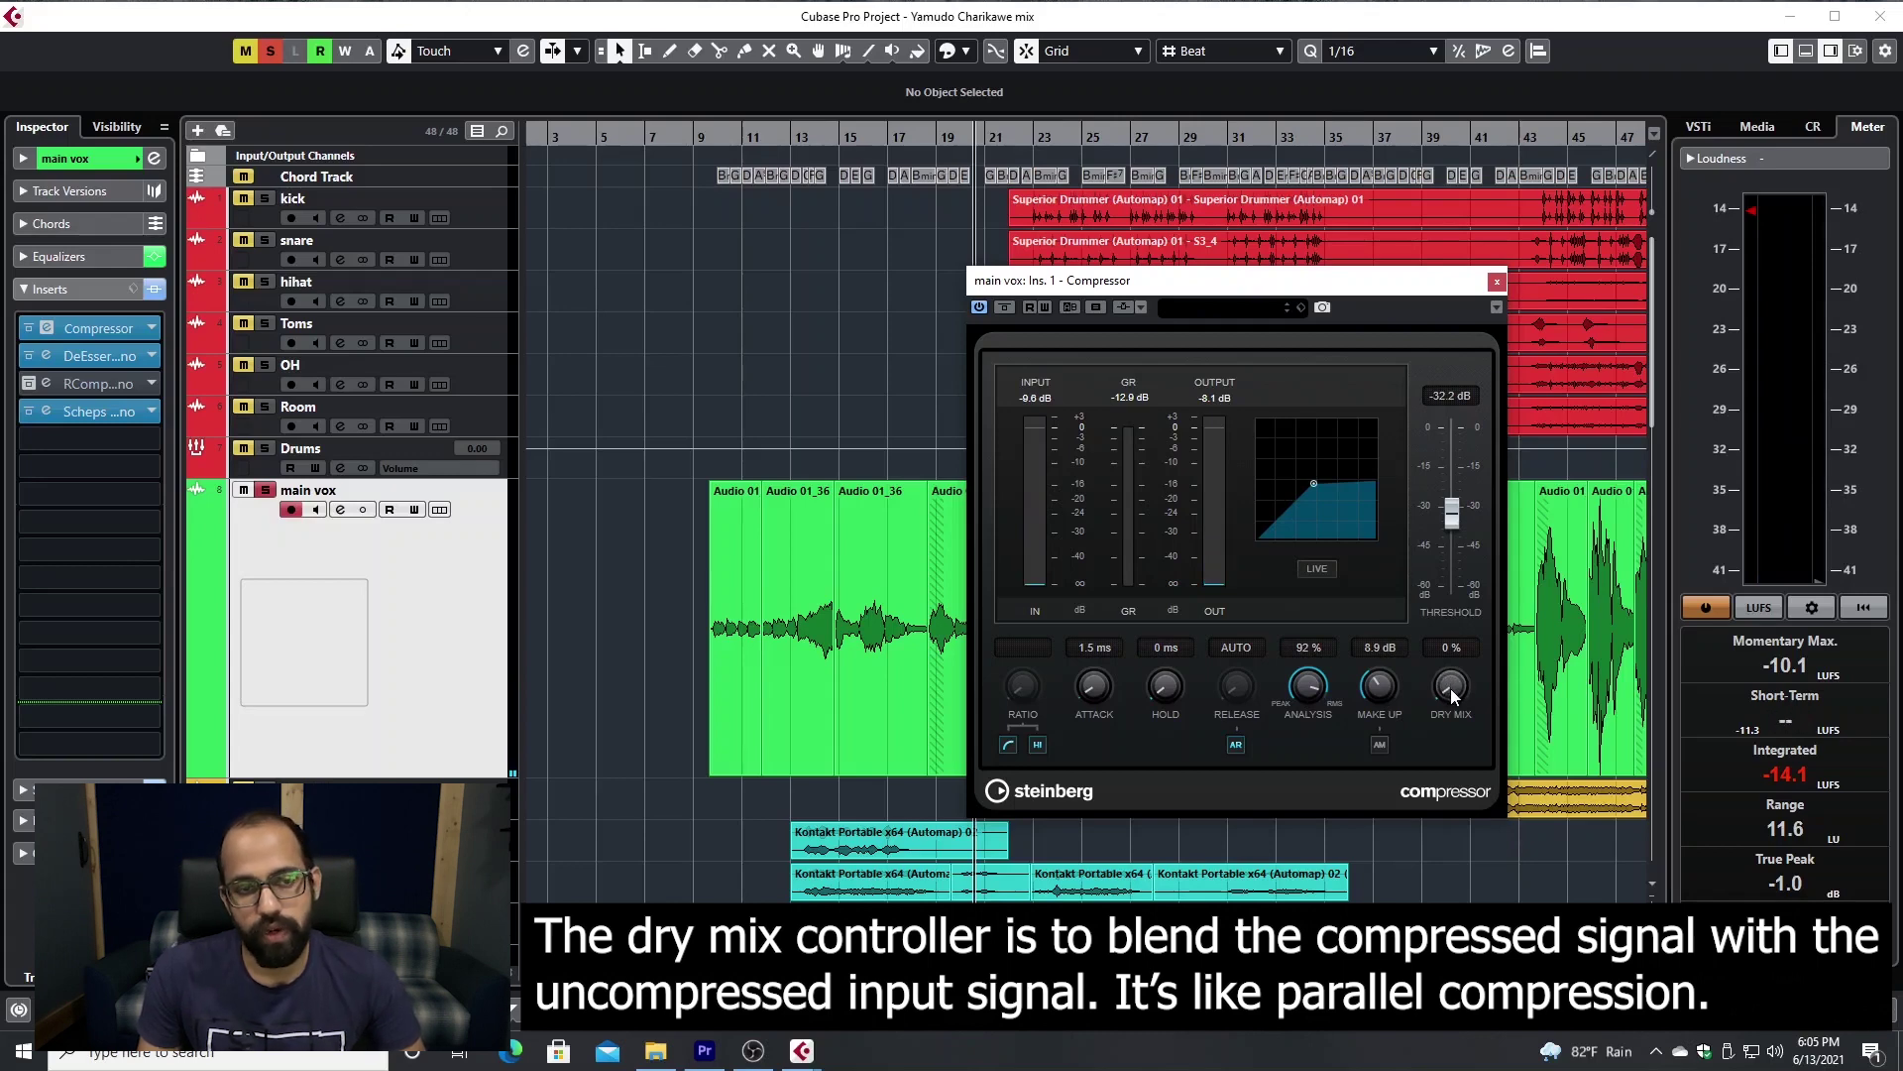
Turn off high ratio and, during main vox playback, raise the compressor's dry mix to 70 %, then settle it at 10 %
click(1038, 745)
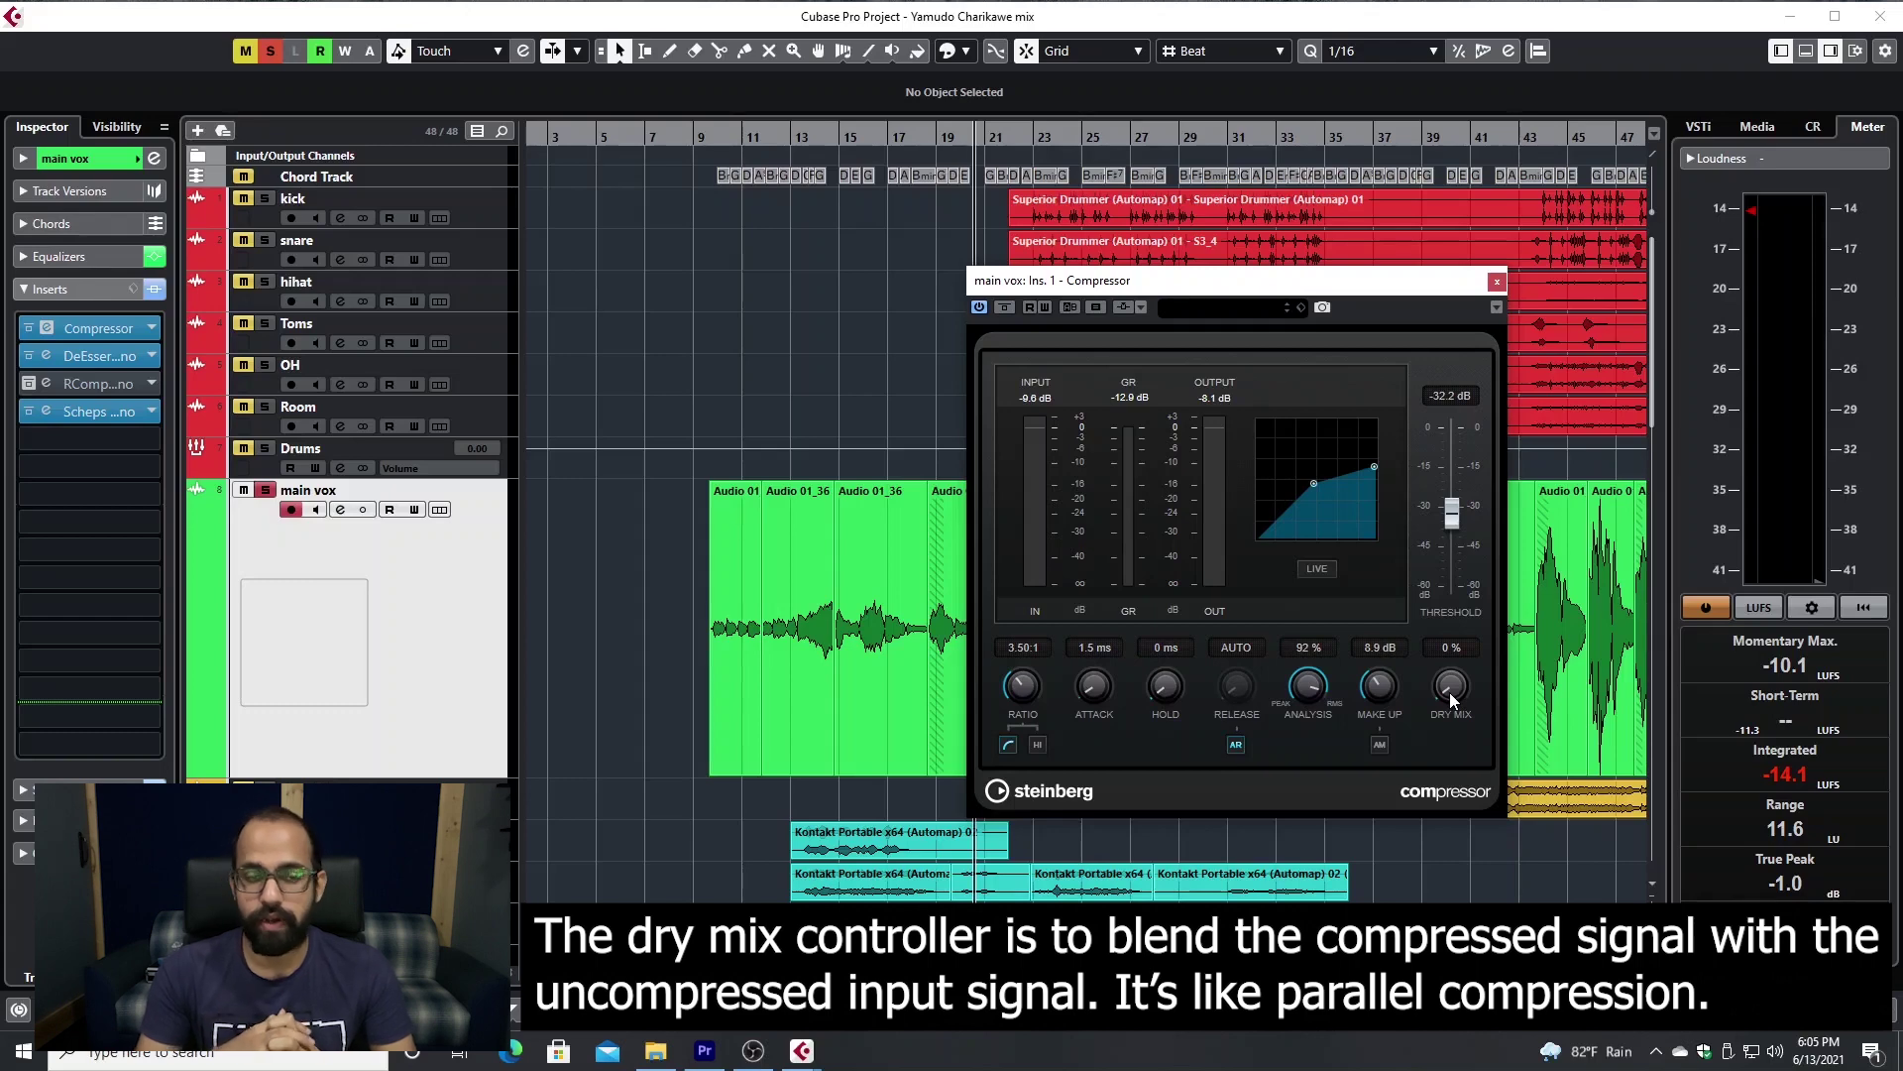
key(space)
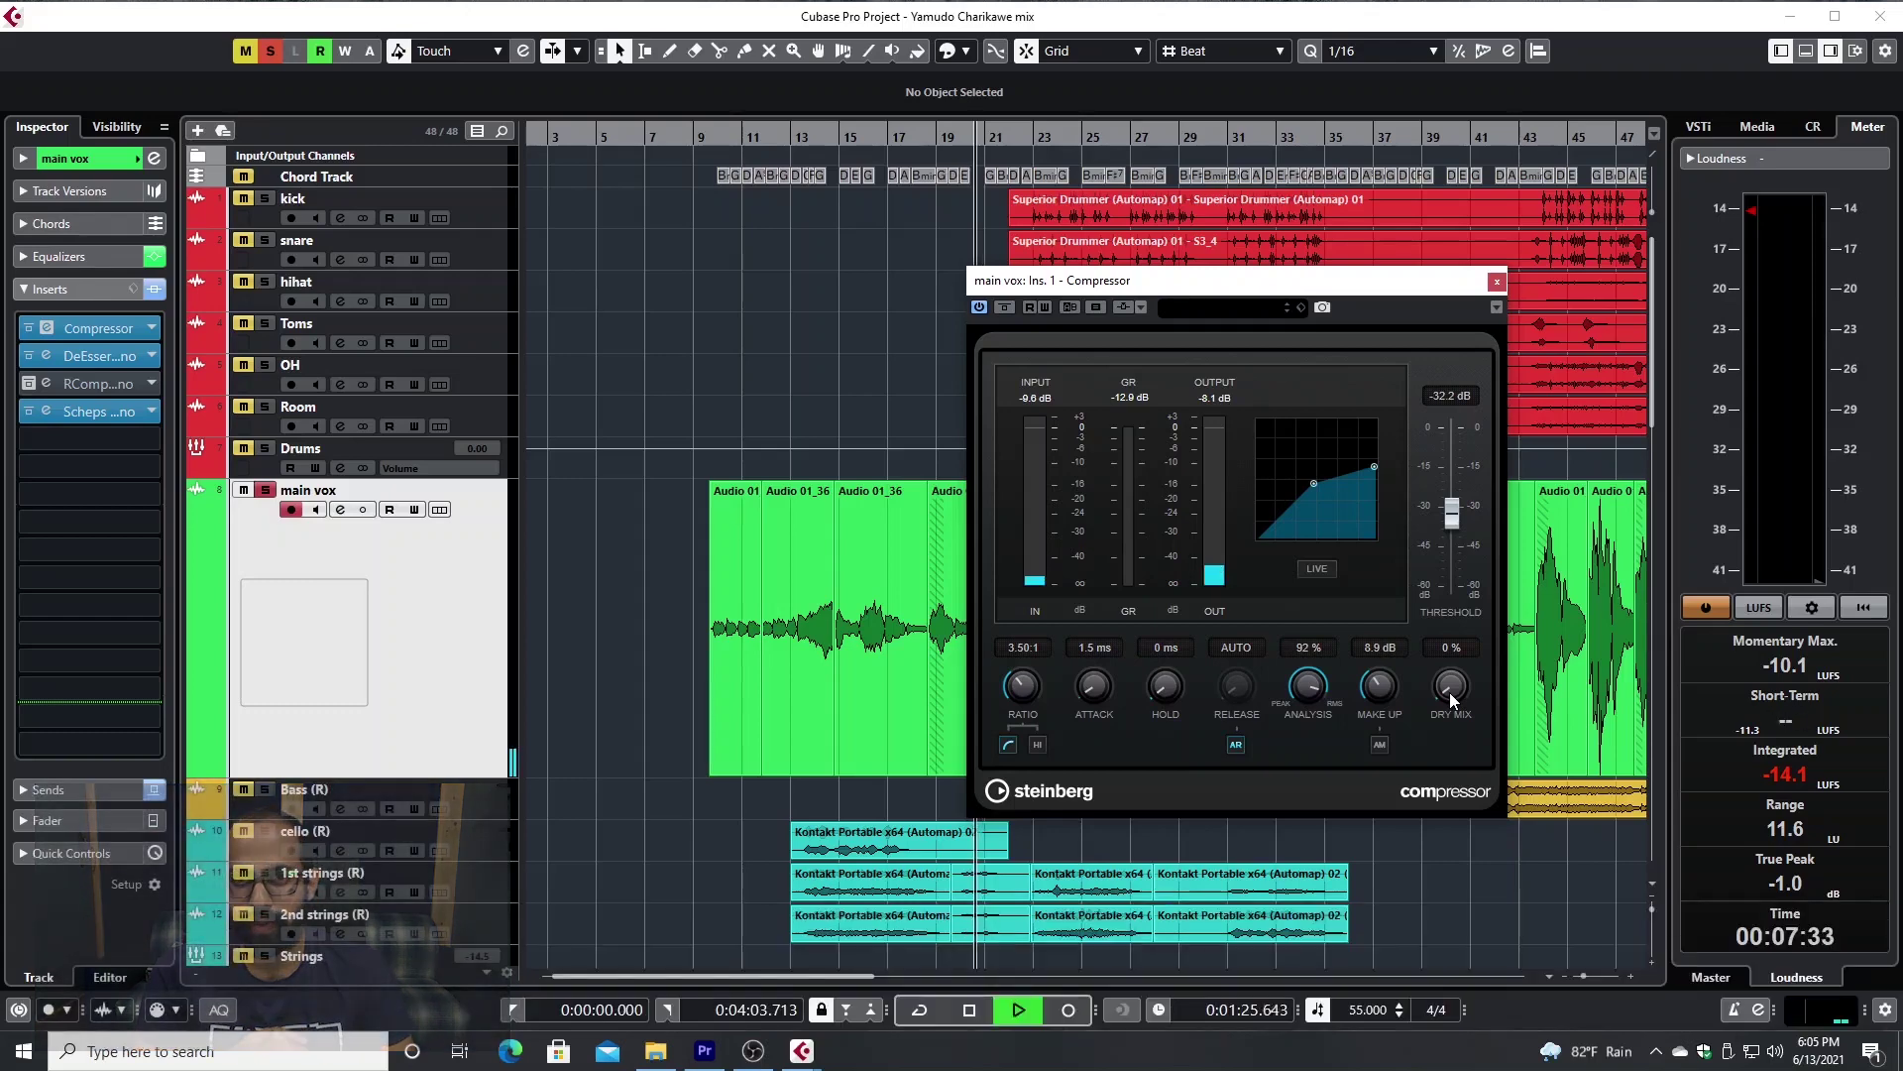
drag(1448, 692, 1450, 658)
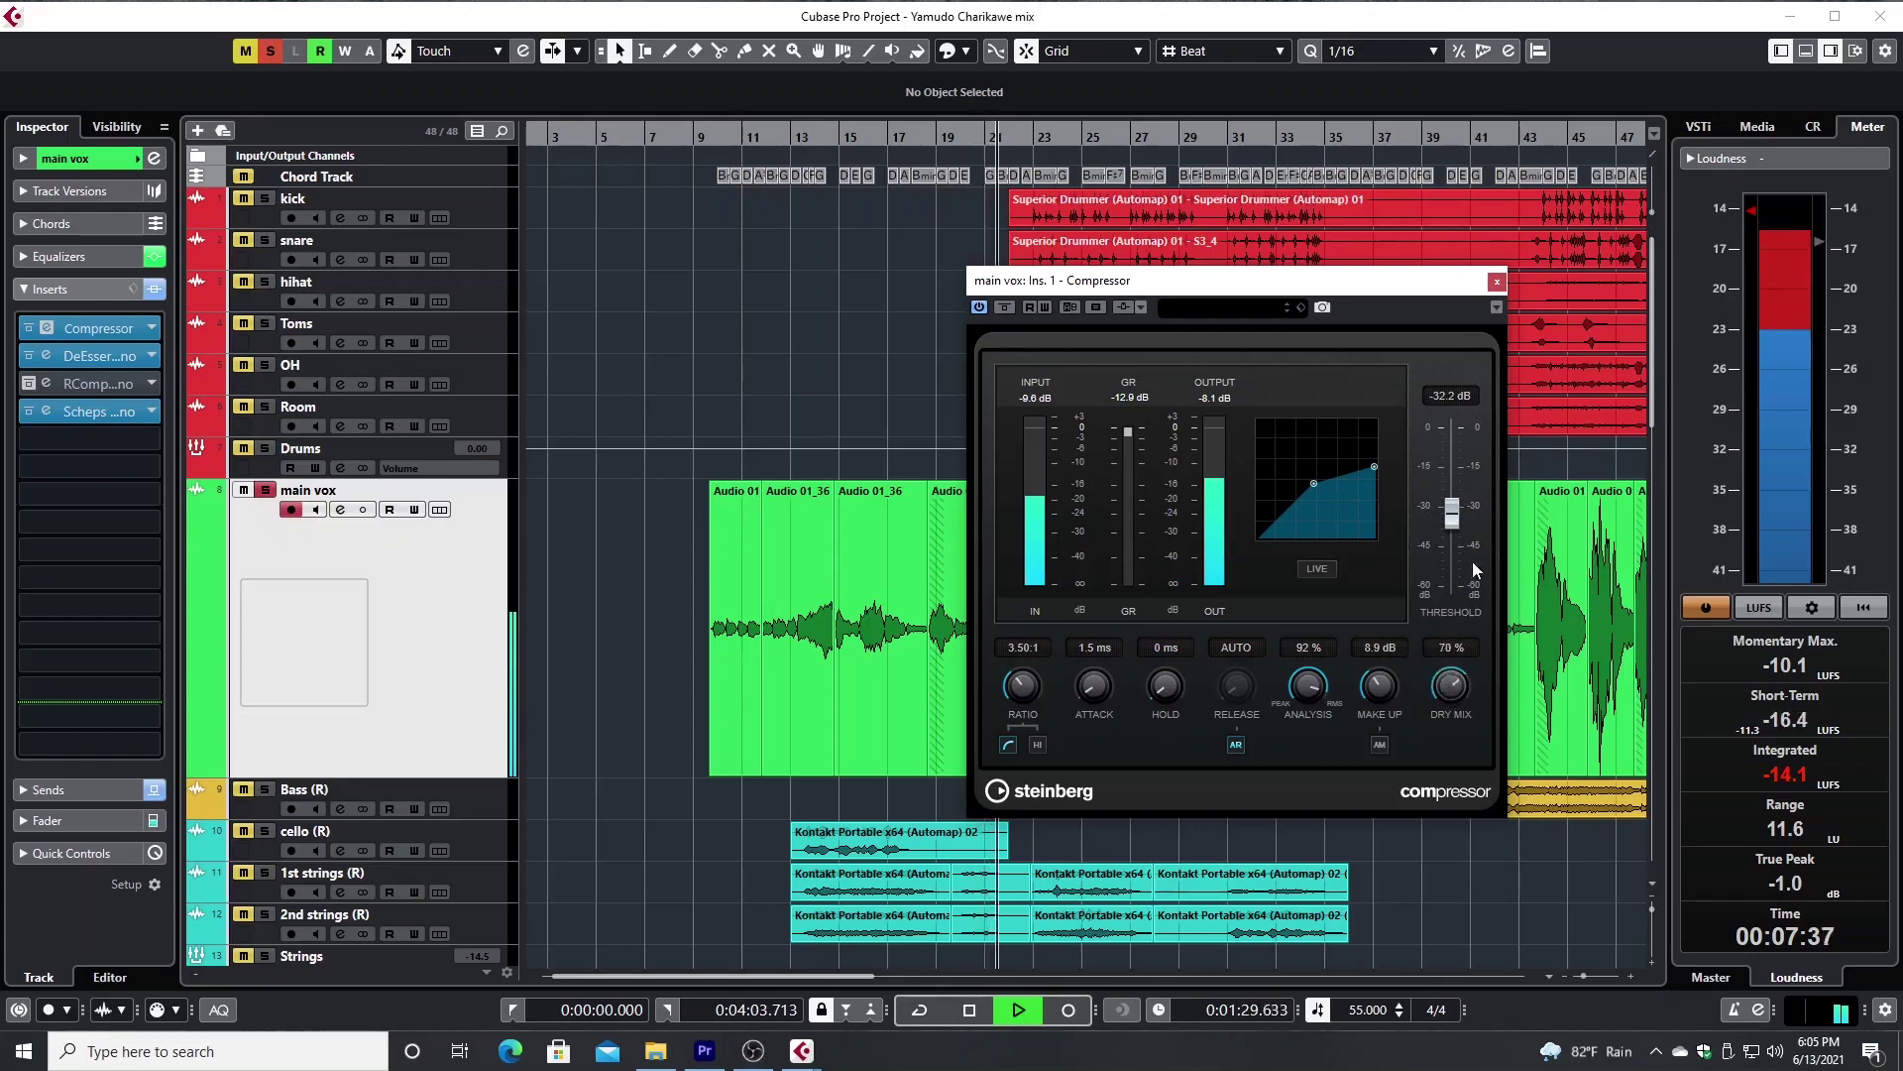
drag(1467, 634, 1473, 698)
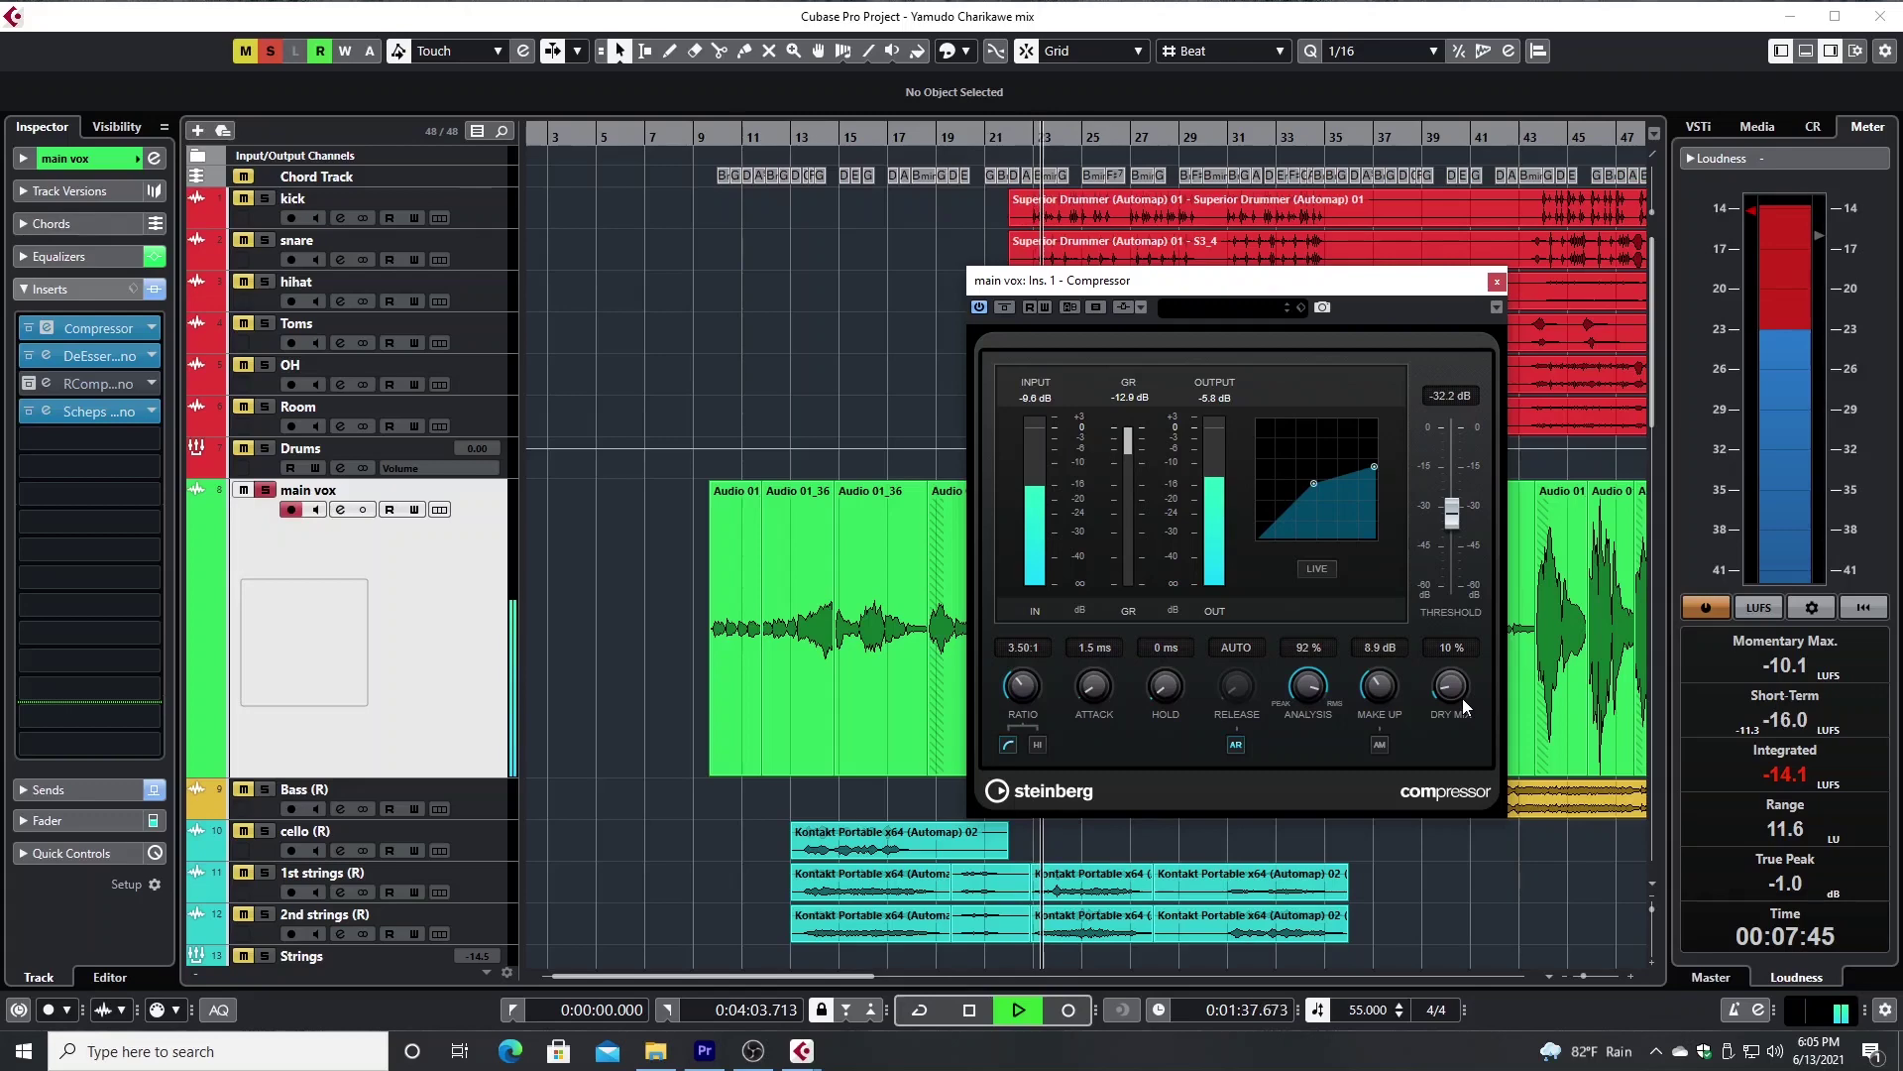
key(space)
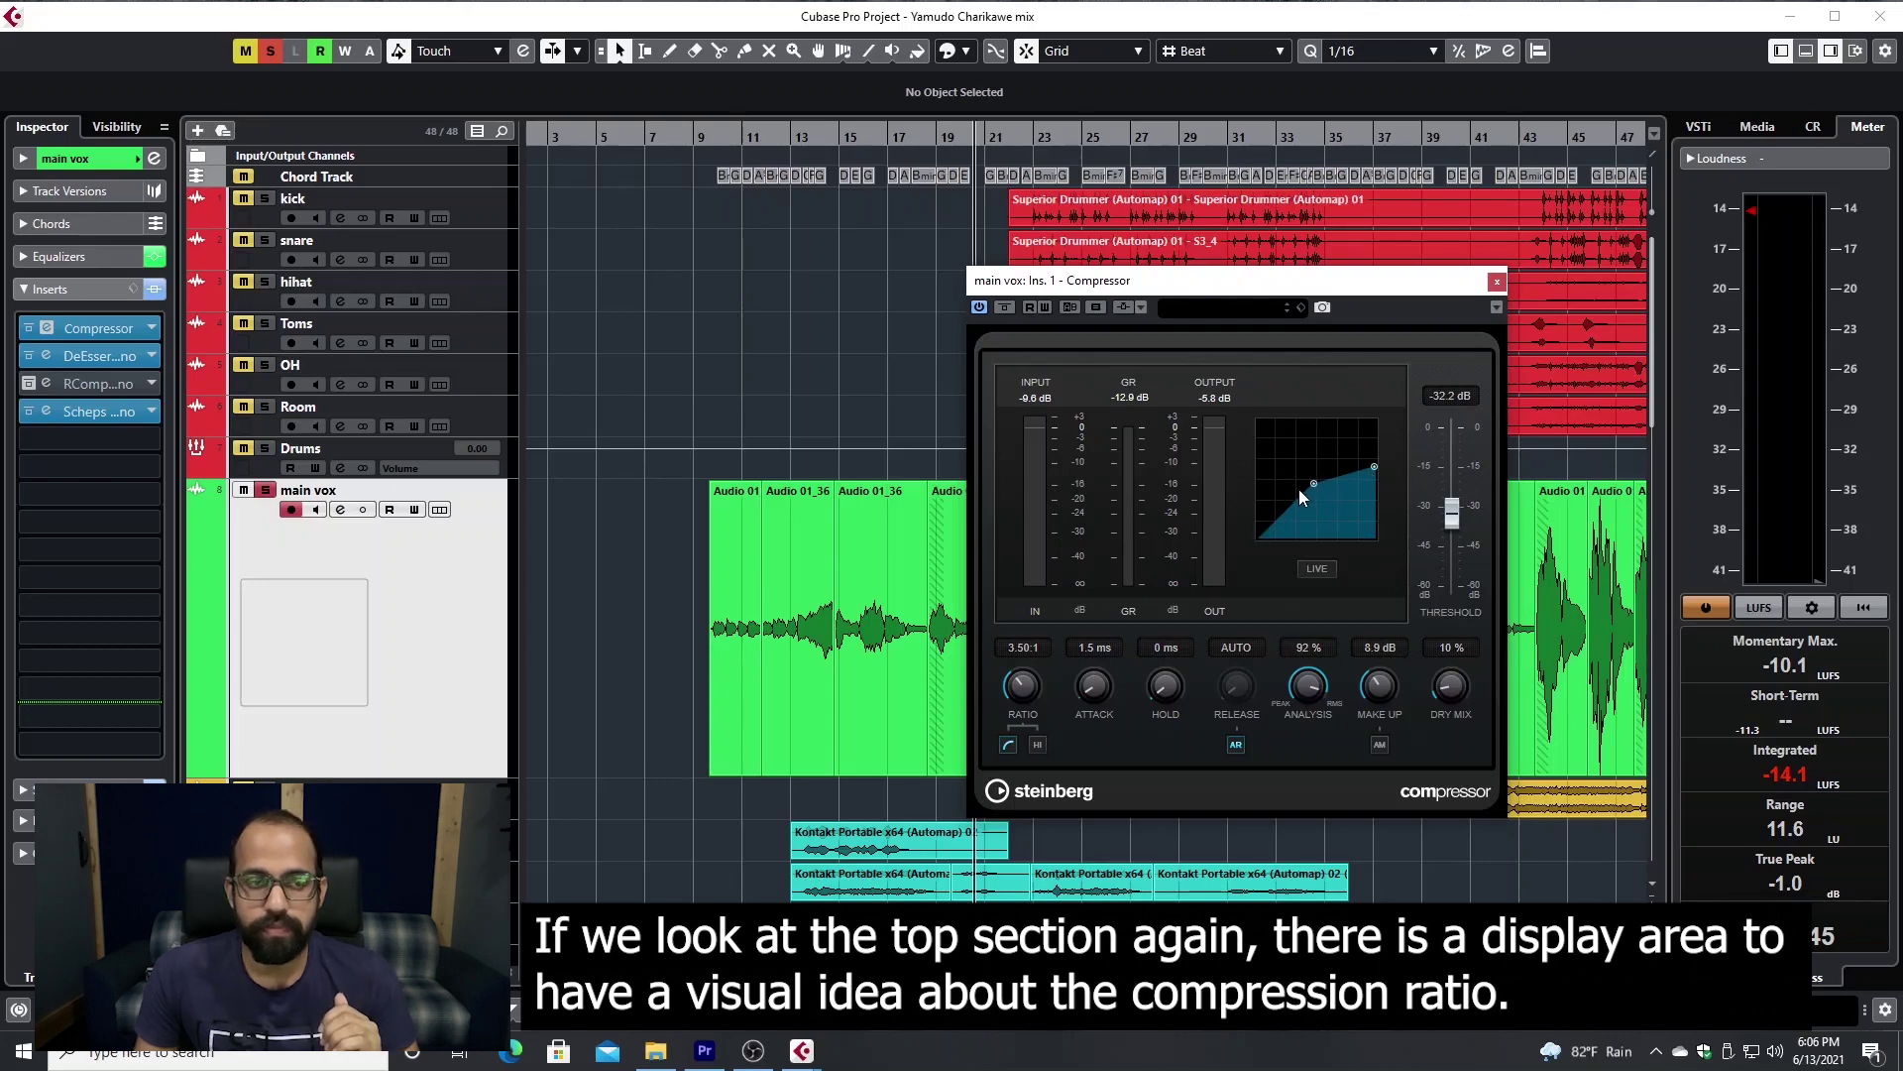
Turn on the compressor's live mode for the main vox
click(1322, 571)
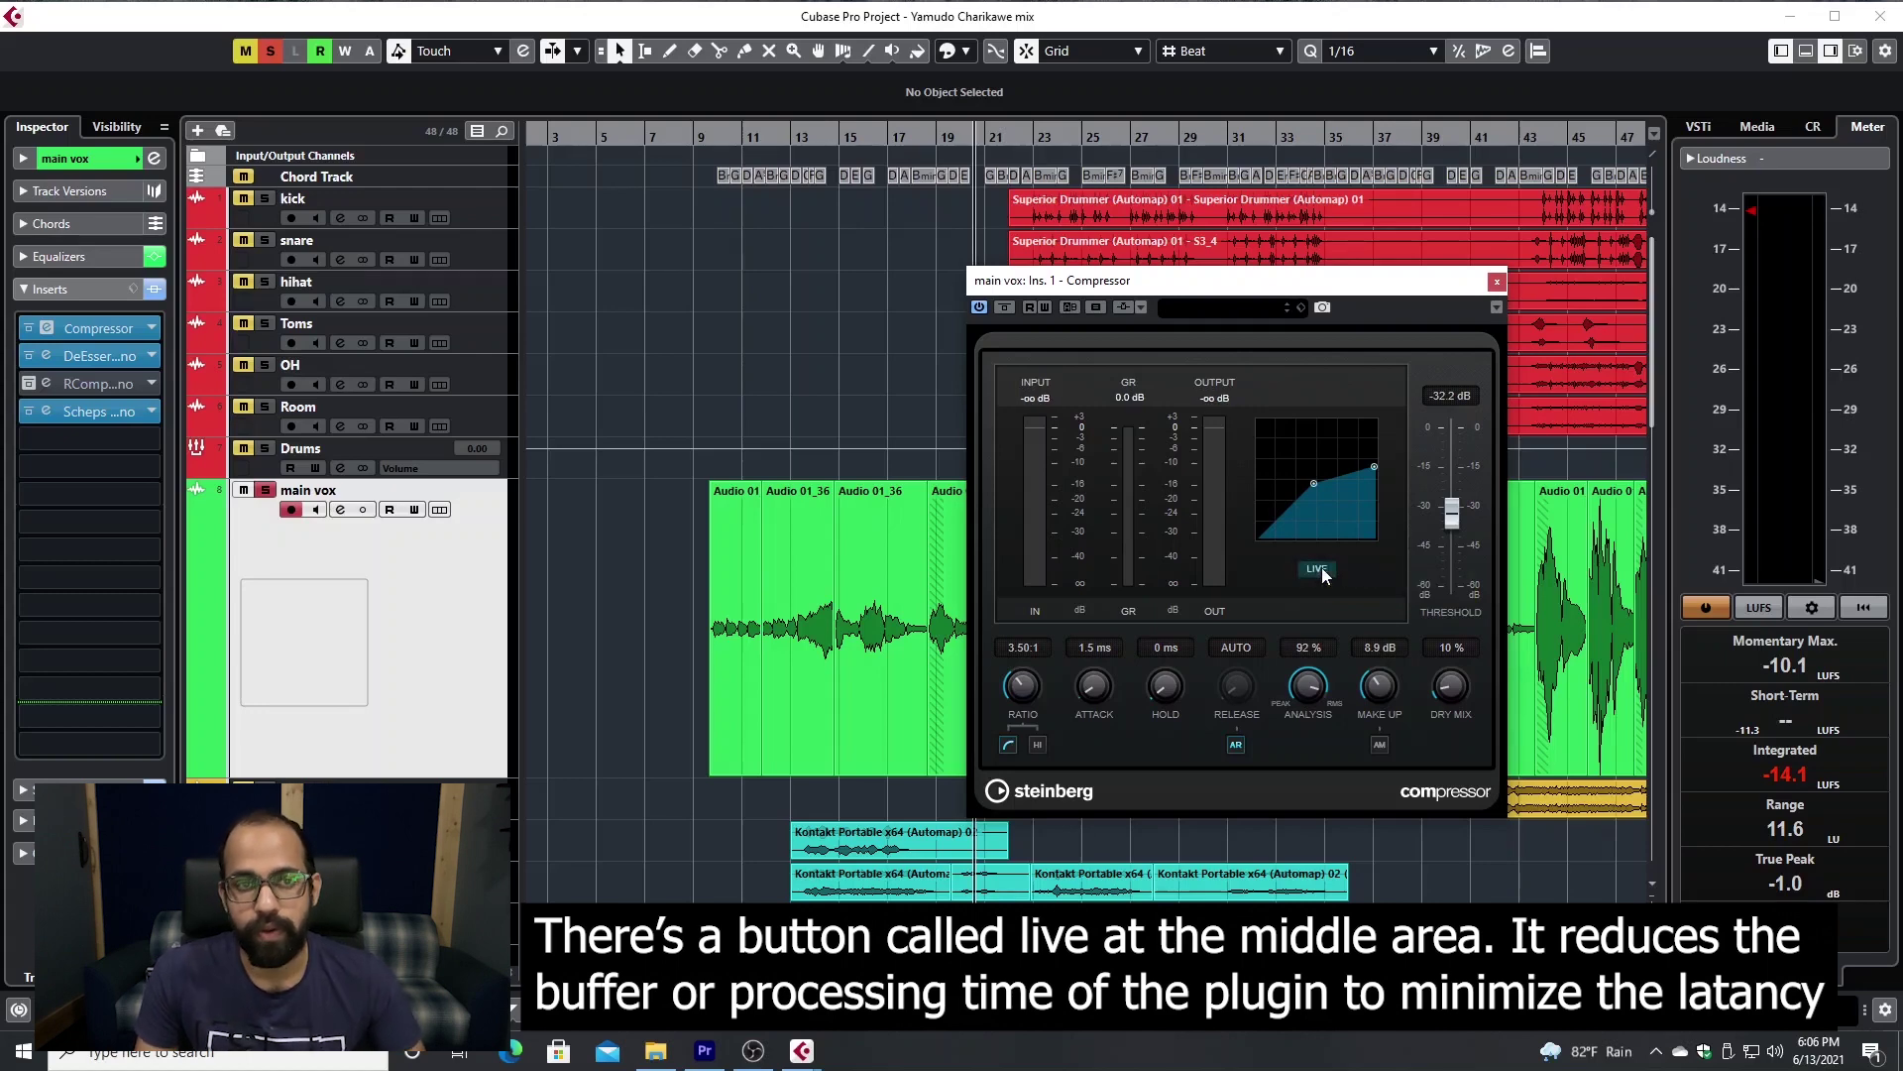